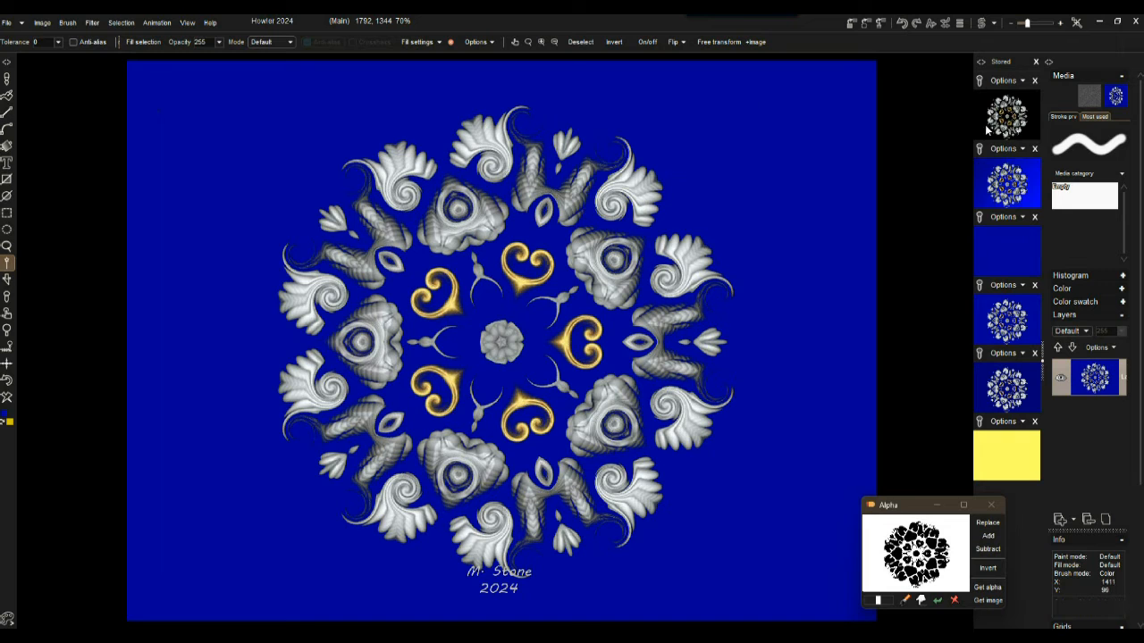
Step: Compare the stored versions of the mandala image and bring back the one on the plain black background
click(1004, 114)
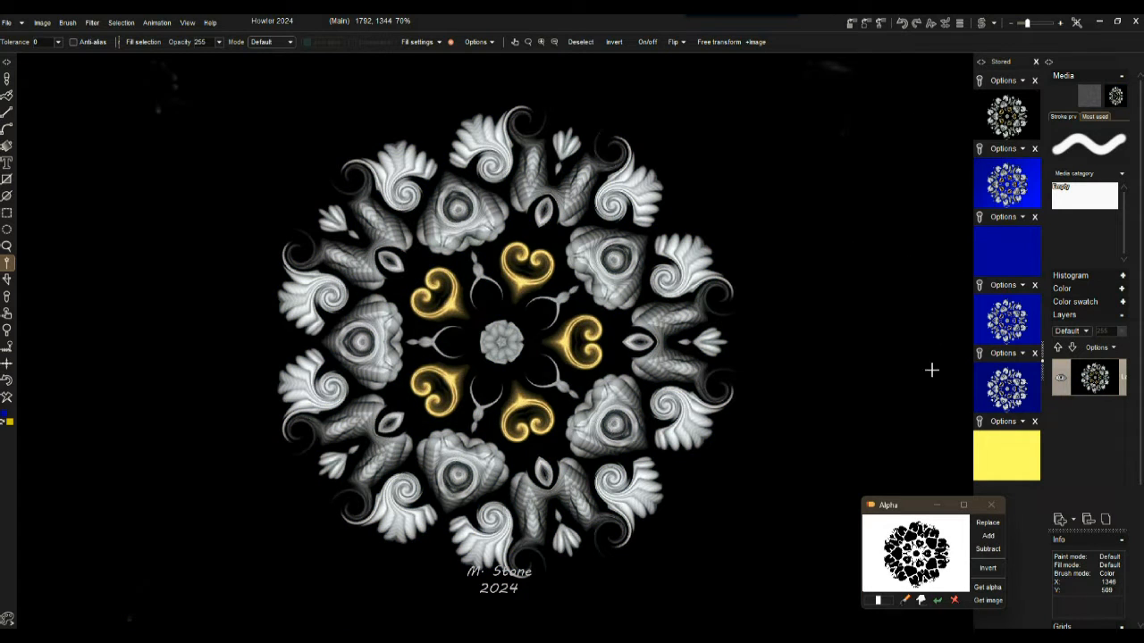
click(1018, 312)
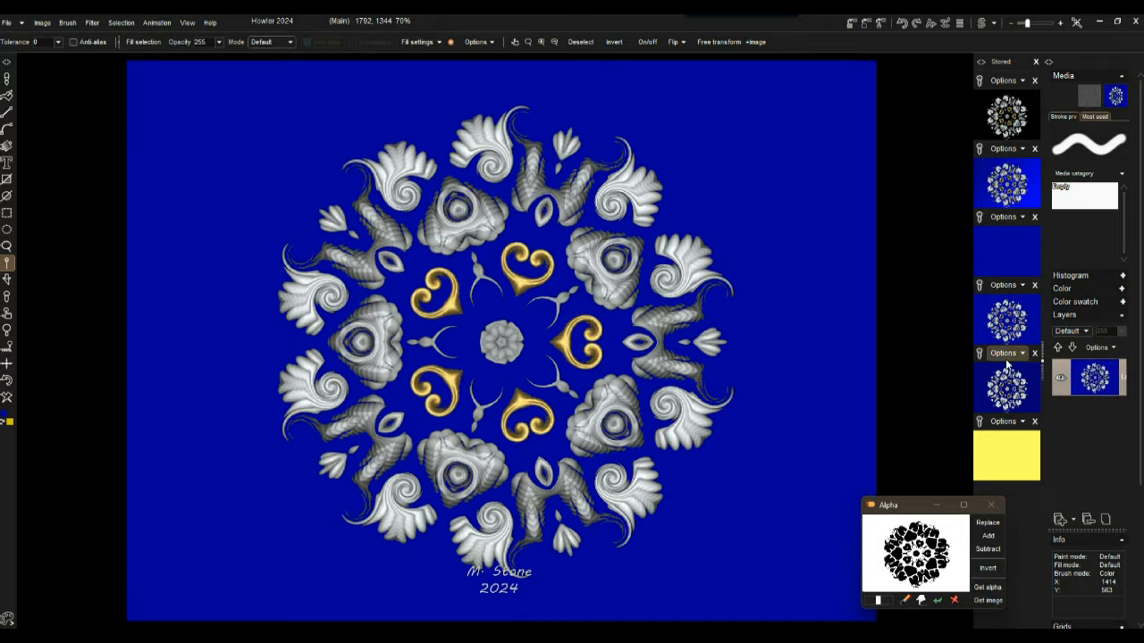
click(1013, 313)
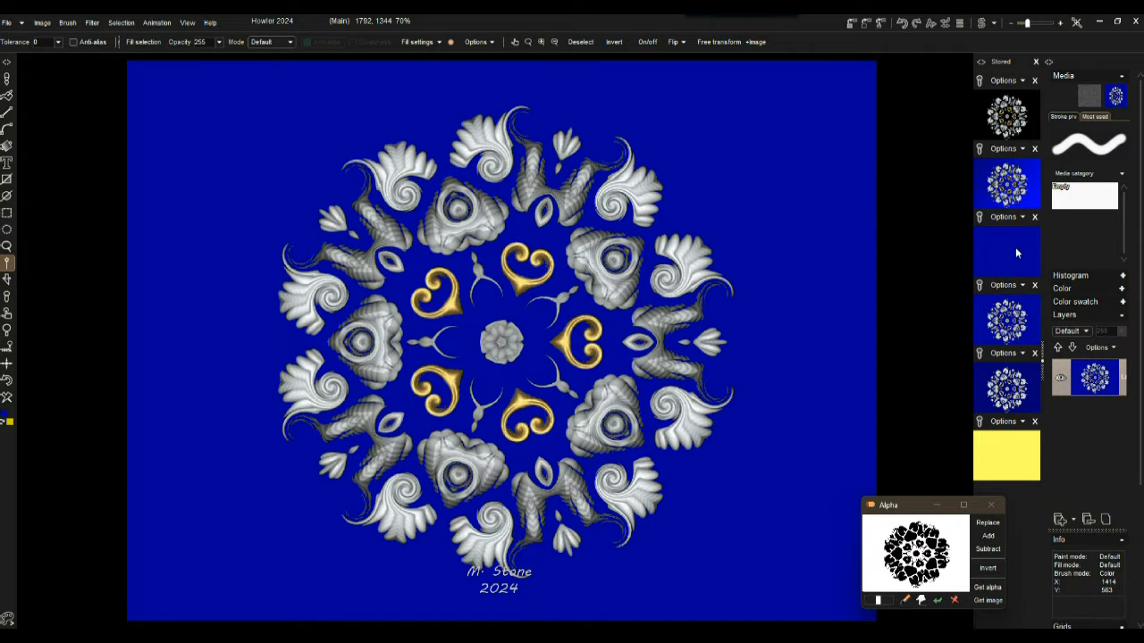
click(1019, 179)
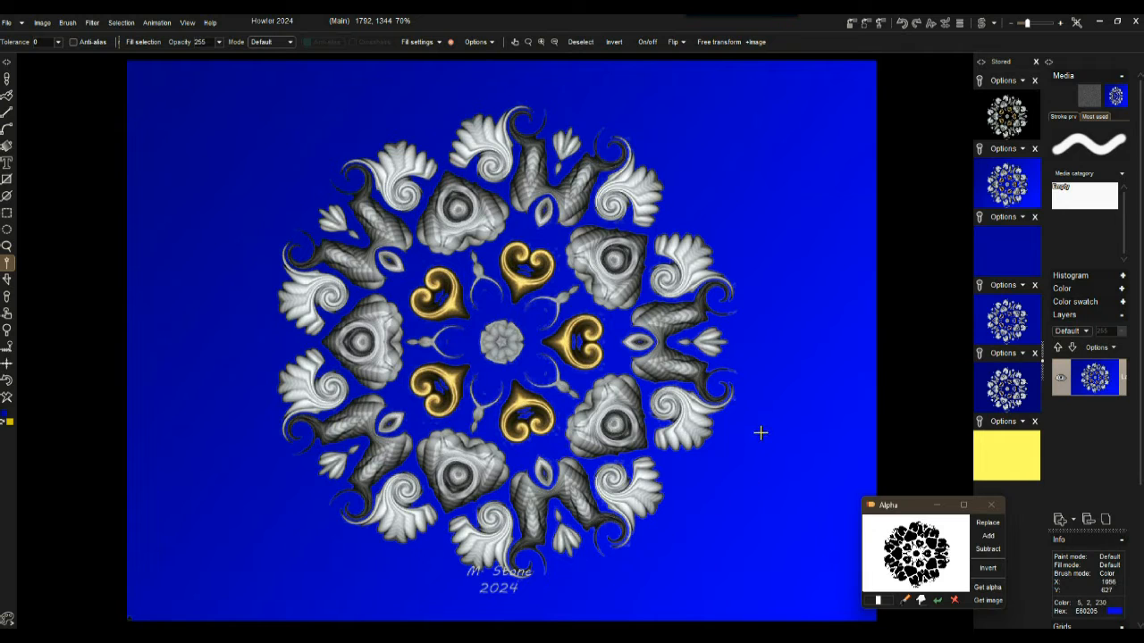
click(1014, 113)
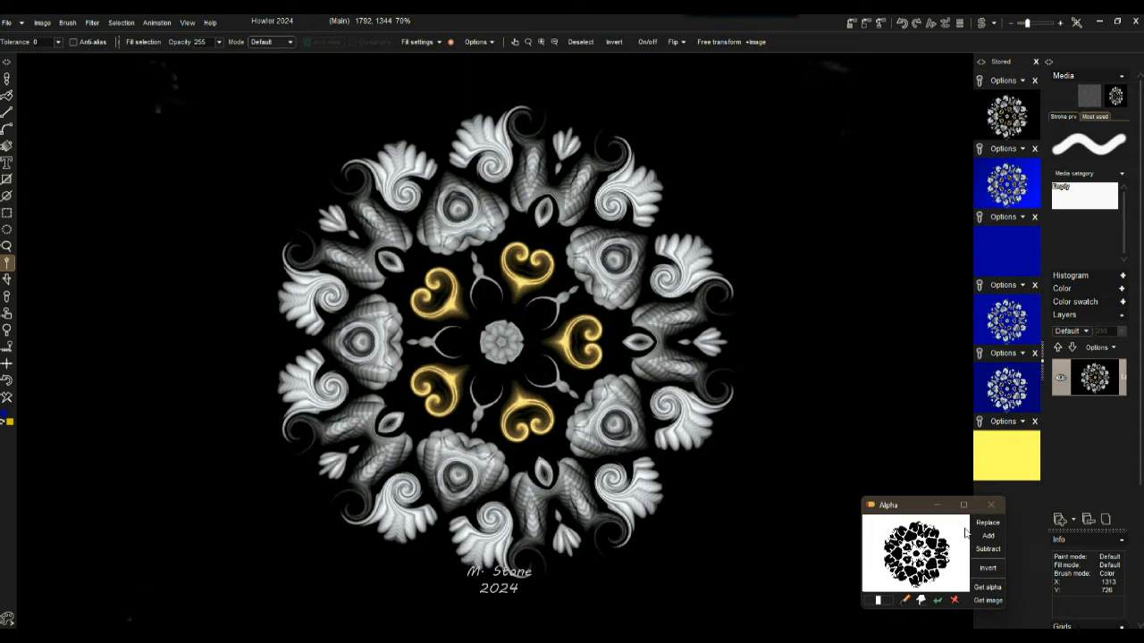
Step: Test the stored alpha as a selection on the mandala, then discard it and deselect everything
mouse_move(895, 509)
mouse_down()
mouse_move(971, 509)
mouse_move(900, 506)
mouse_up()
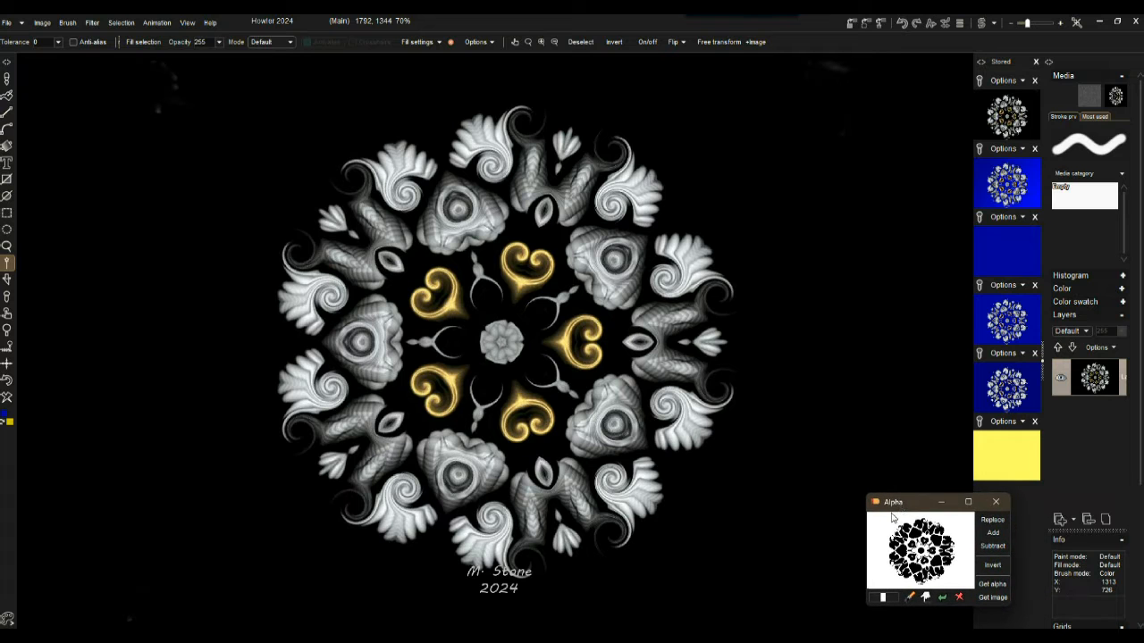
click(991, 521)
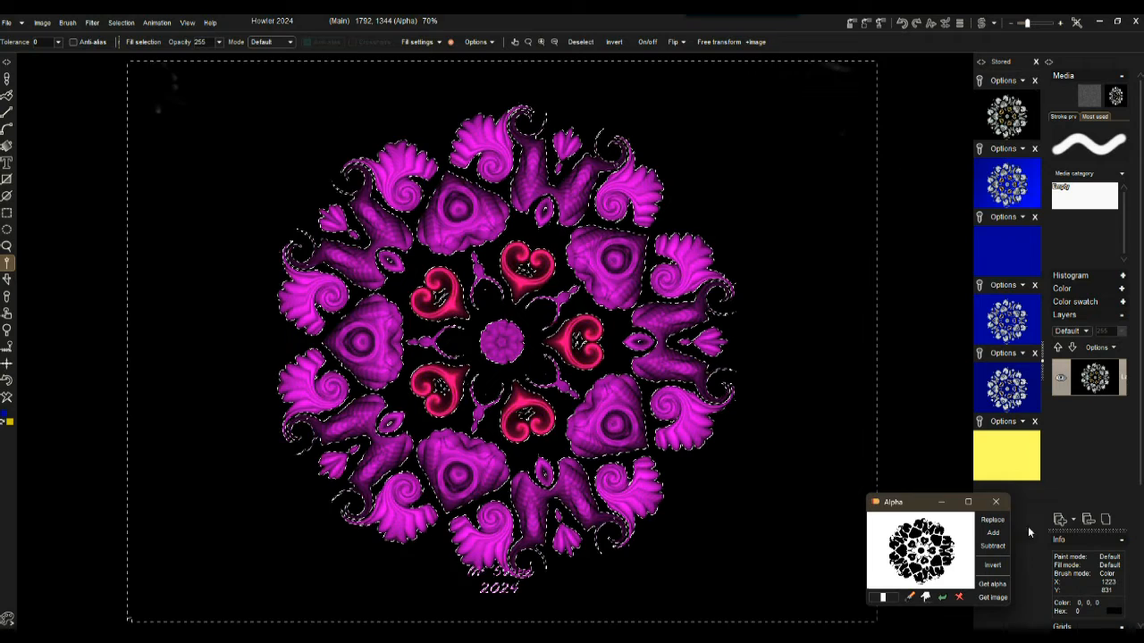
click(998, 504)
click(120, 22)
click(144, 37)
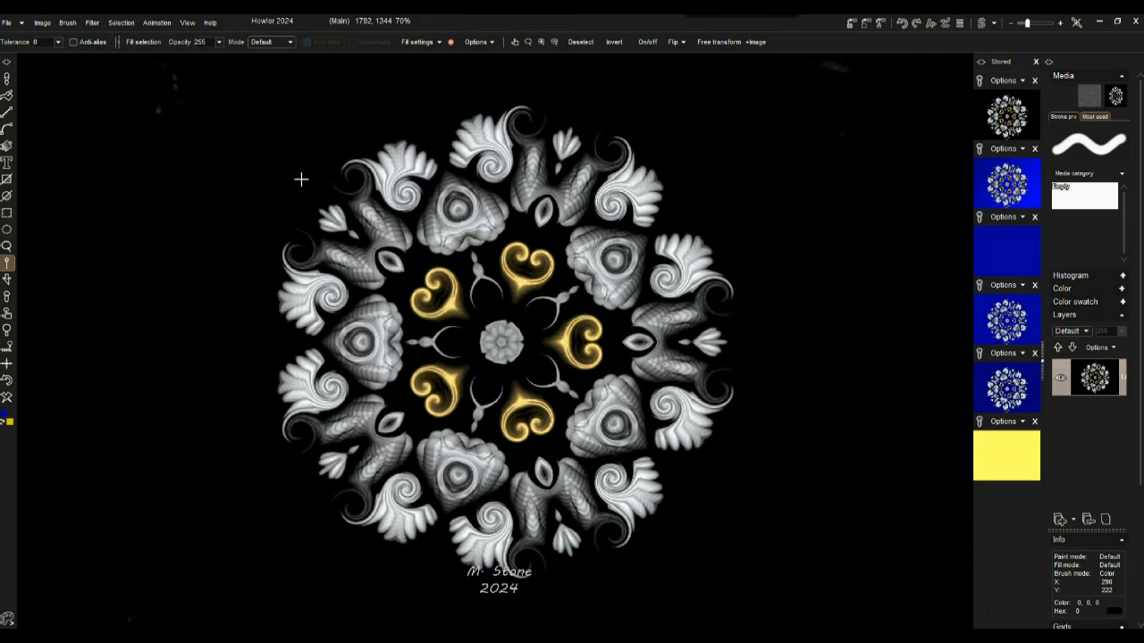
Step: Start a color key selection on the mandala image, picking the black background as the key color
scroll(299, 185, up, 3)
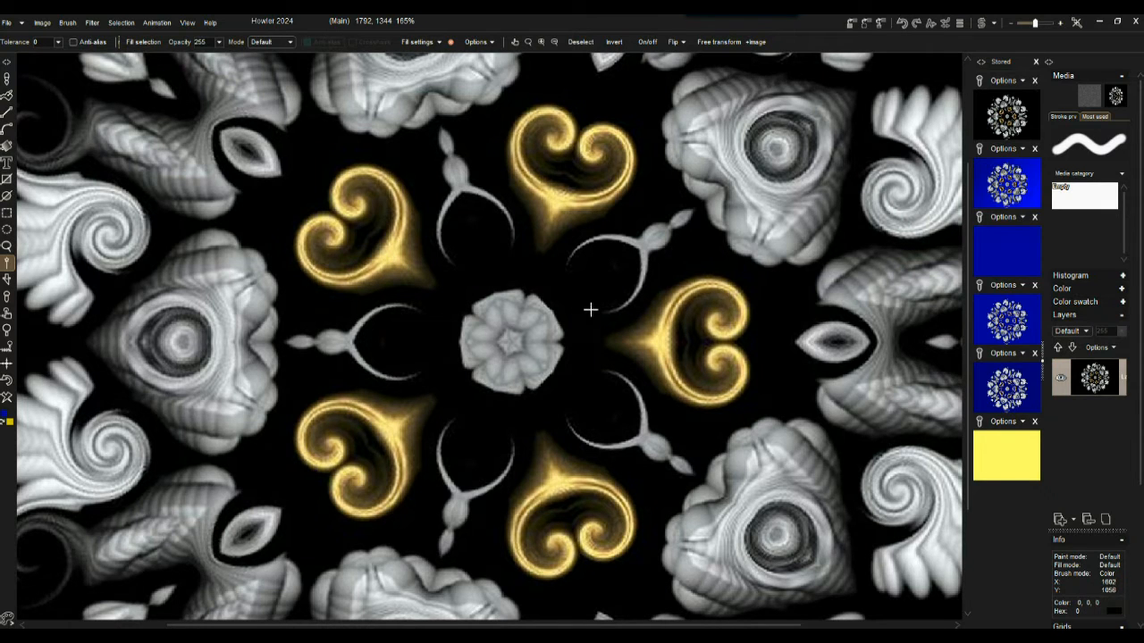
scroll(588, 291, down, 2)
scroll(589, 294, up, 1)
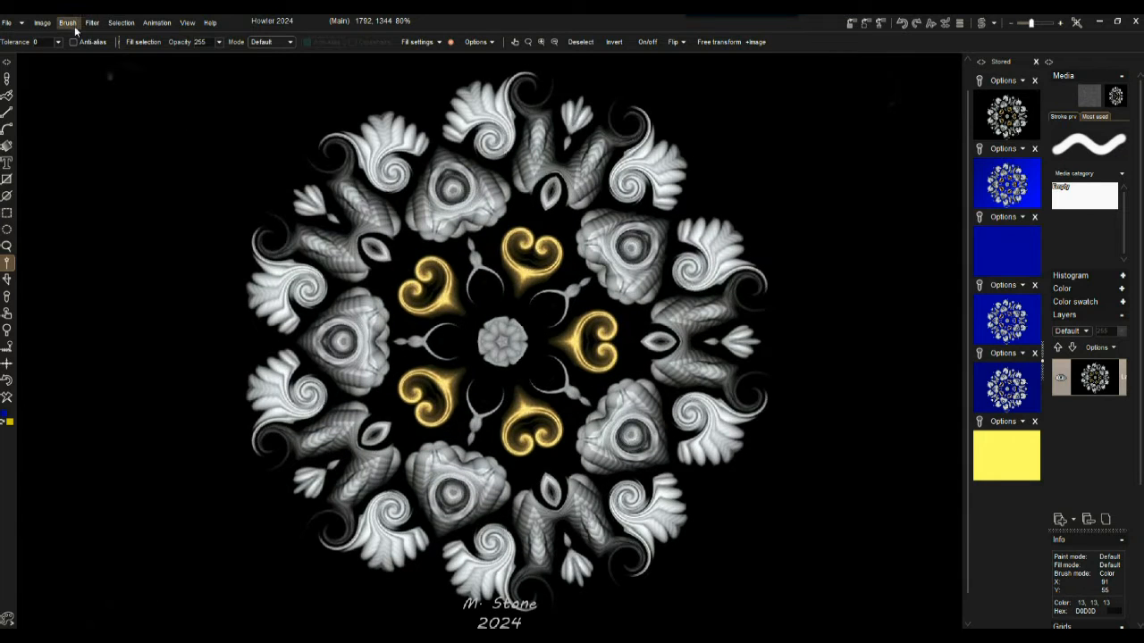
click(120, 23)
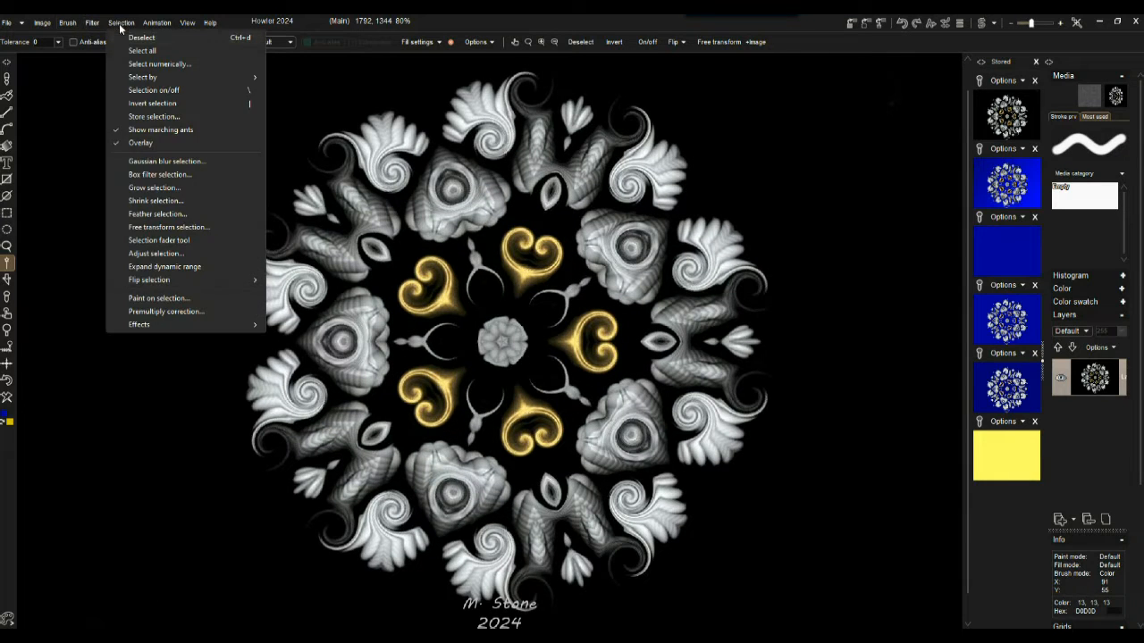
mouse_move(157, 78)
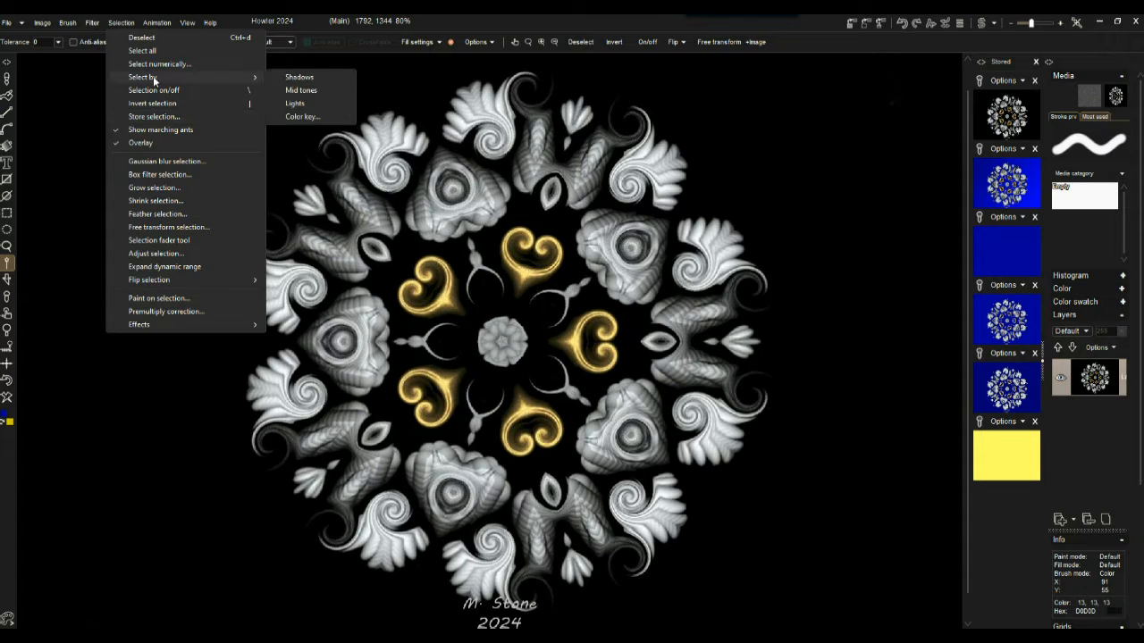
click(302, 117)
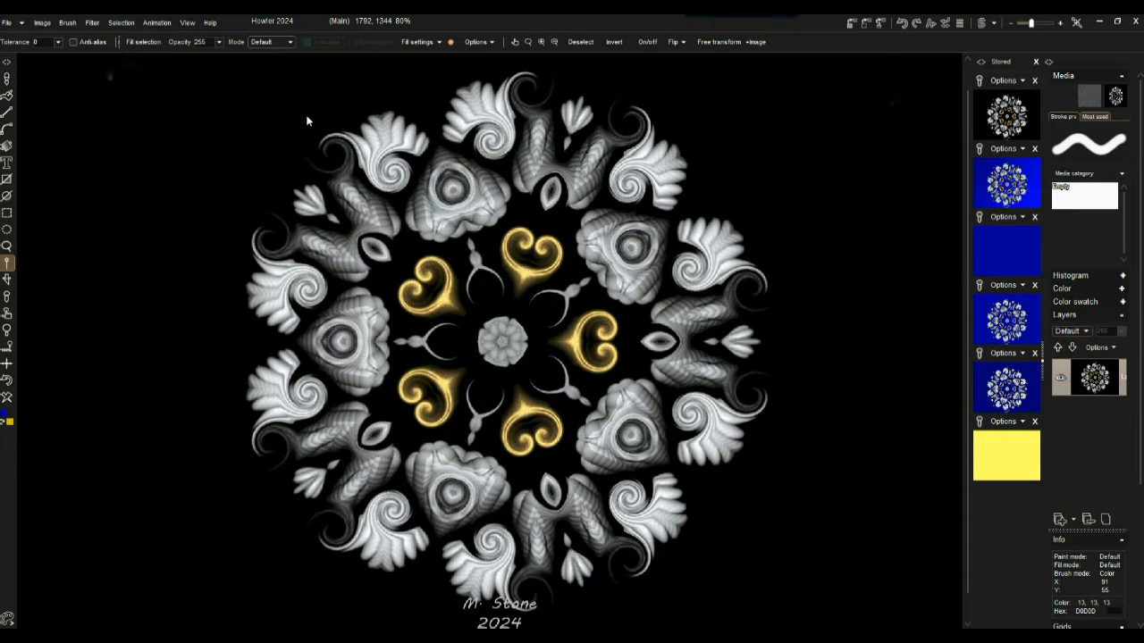
click(301, 295)
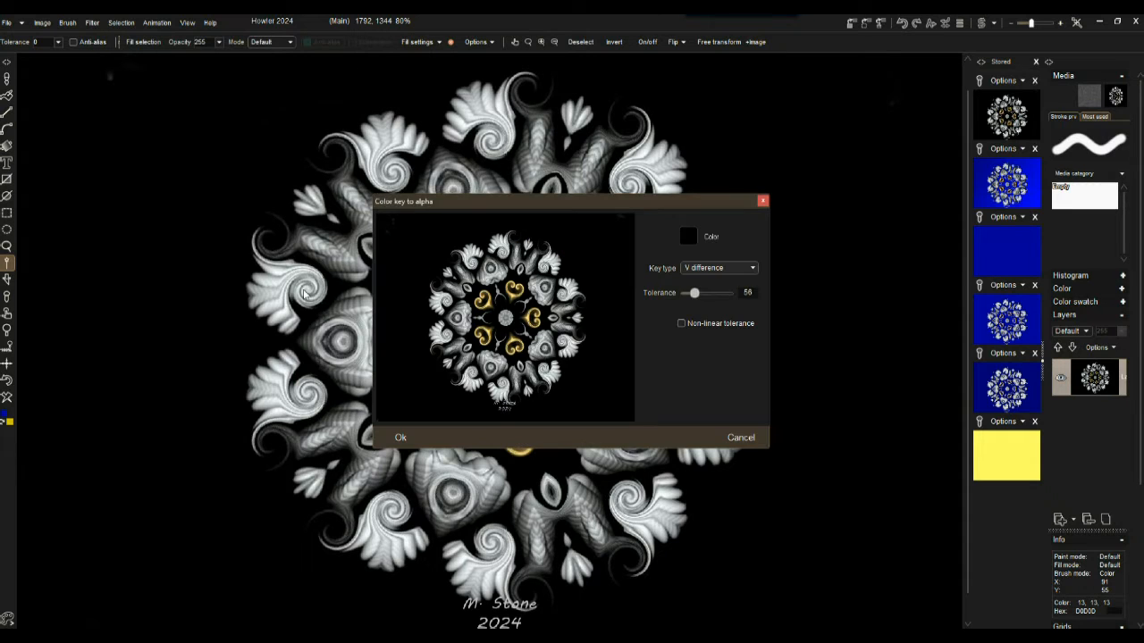
click(415, 241)
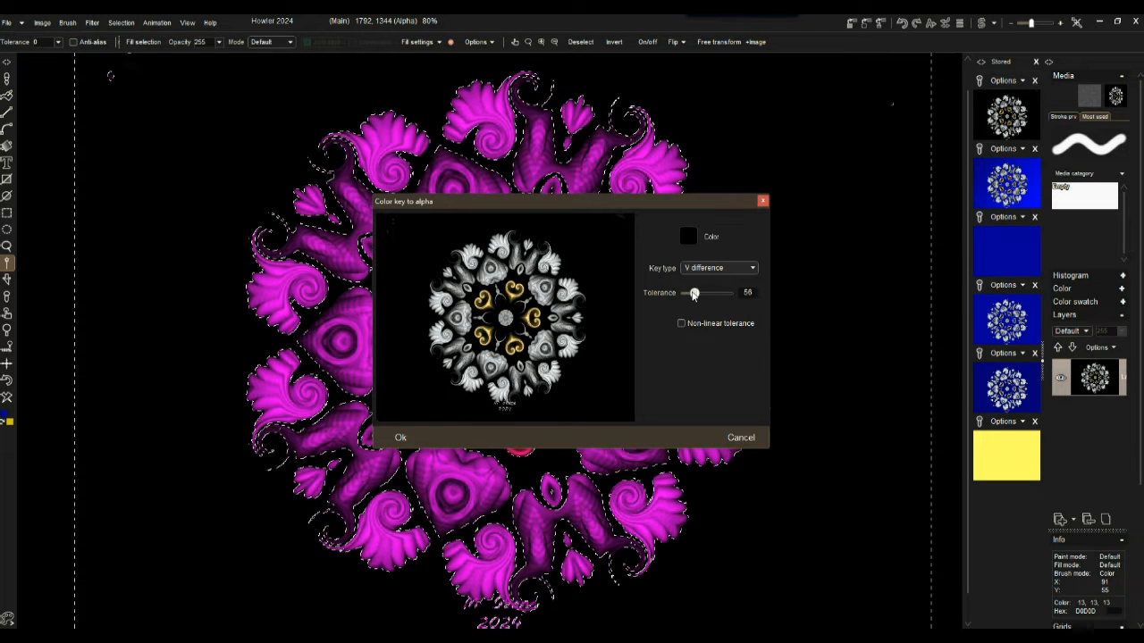
Step: Set the color key to V difference with a tolerance of 56 and apply it as the selection
mouse_move(696, 293)
mouse_down()
mouse_move(707, 294)
mouse_move(694, 295)
mouse_up()
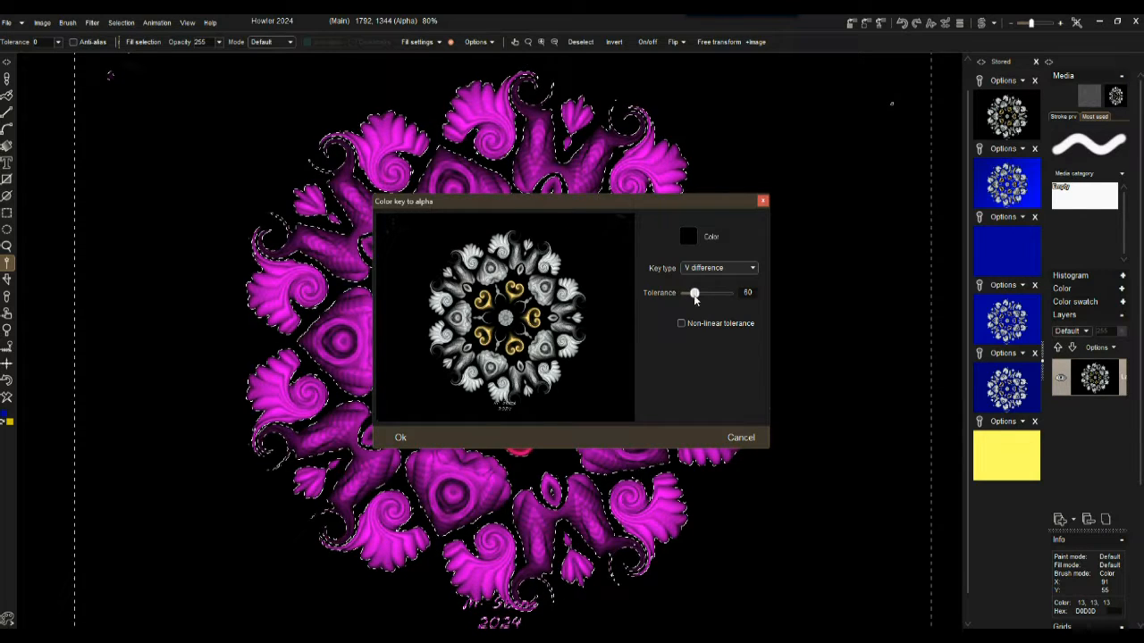
click(710, 270)
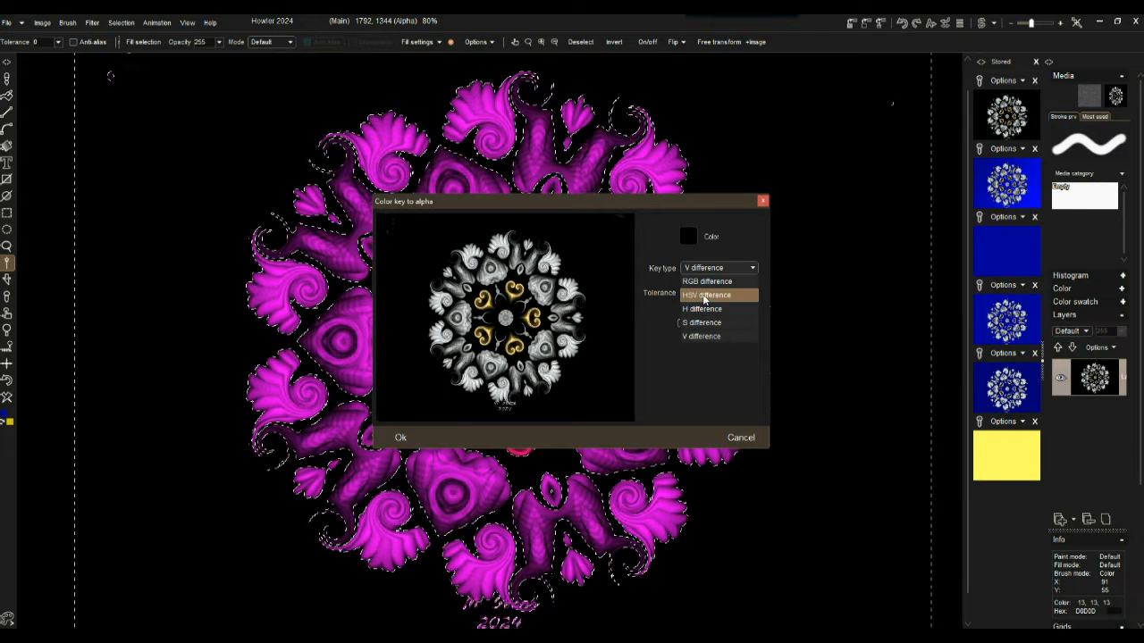
click(702, 337)
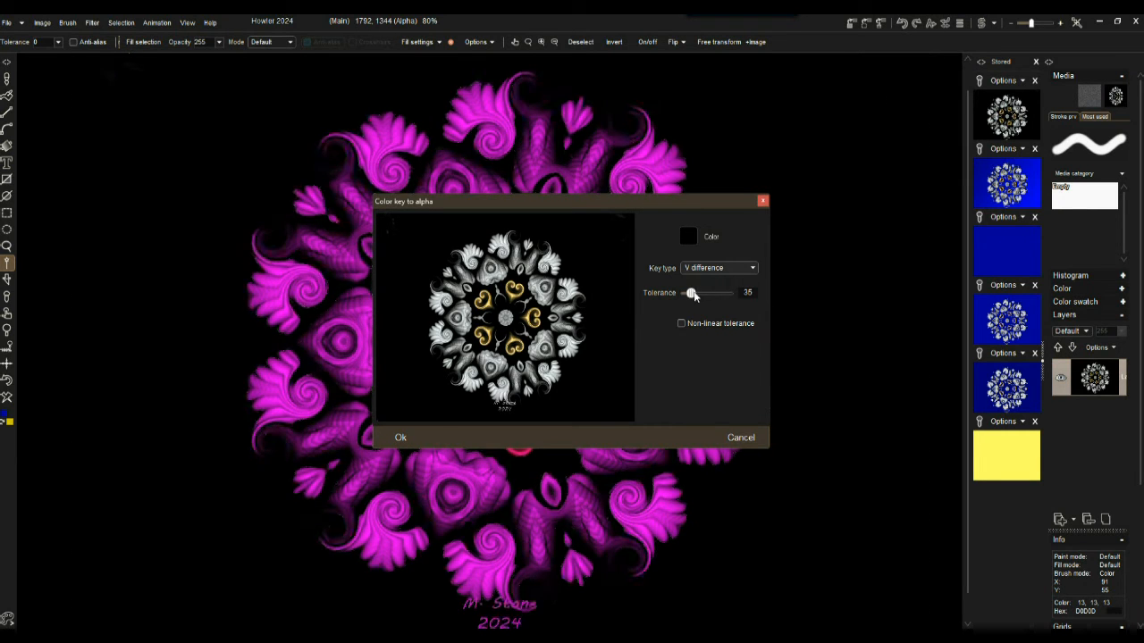
drag(696, 270, 697, 271)
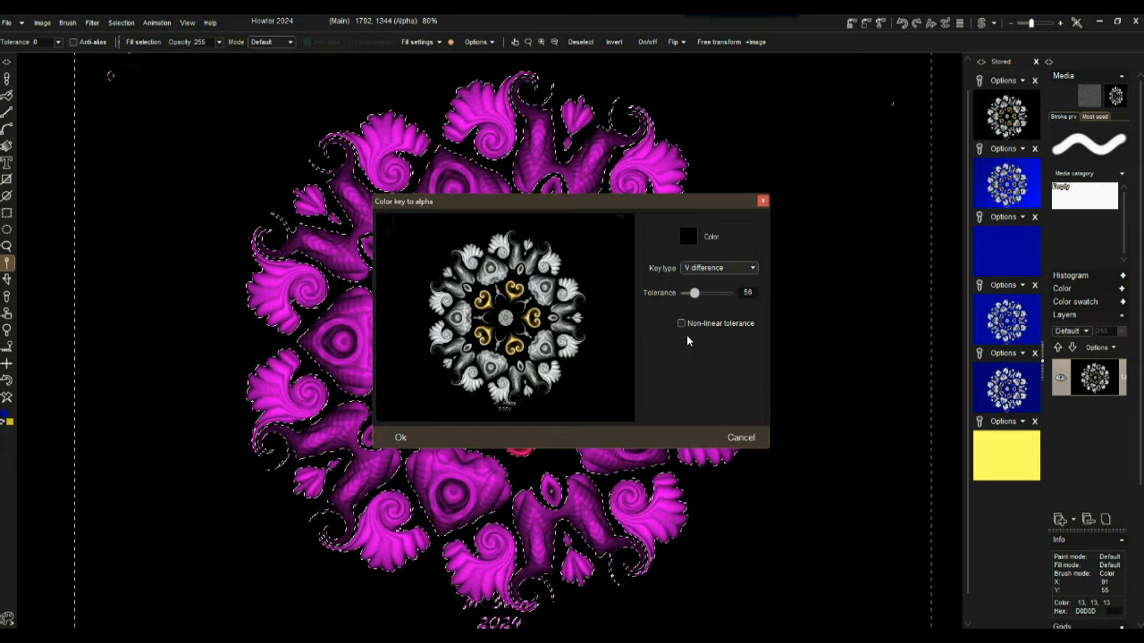
click(401, 438)
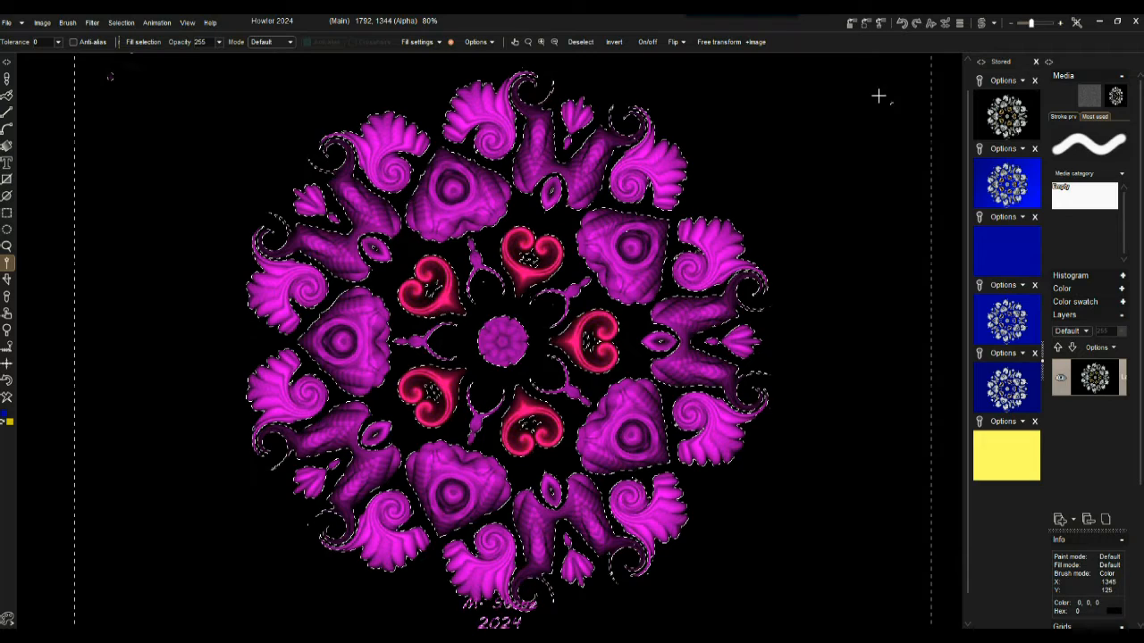
Step: Add the stray specks in the image's corners to the background selection with rectangular selections
drag(810, 179, 778, 260)
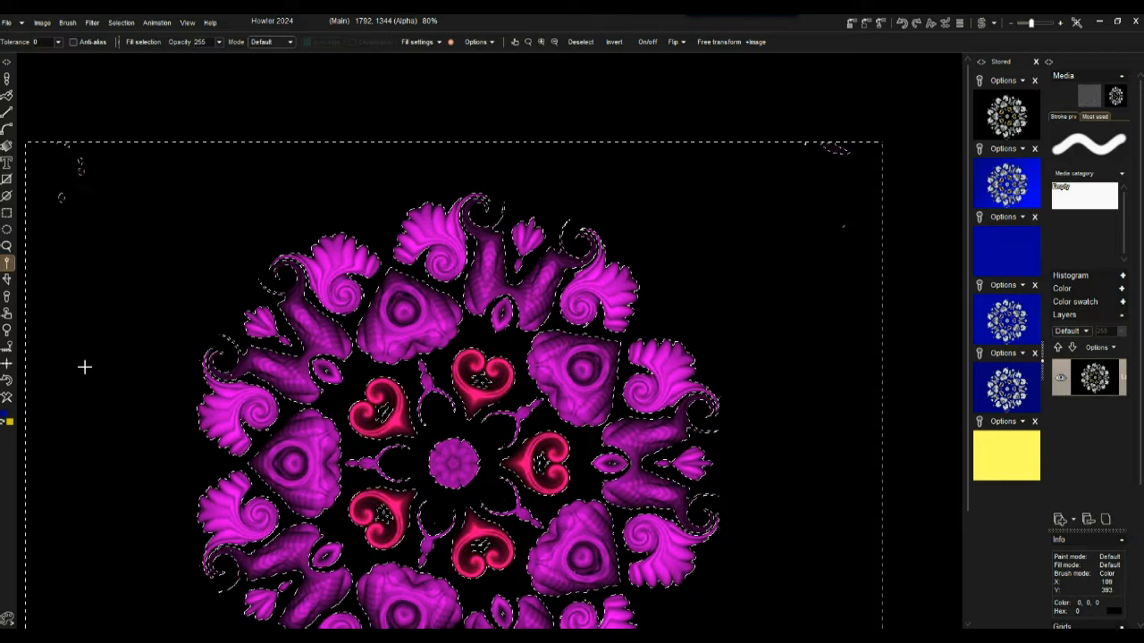
drag(138, 236, 173, 224)
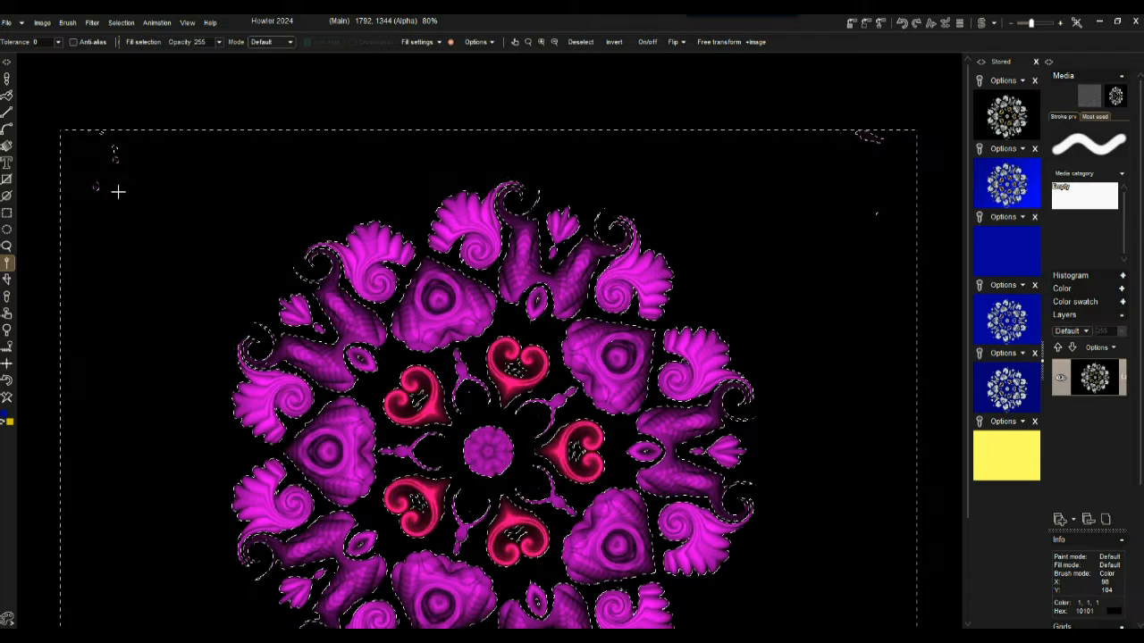
click(8, 215)
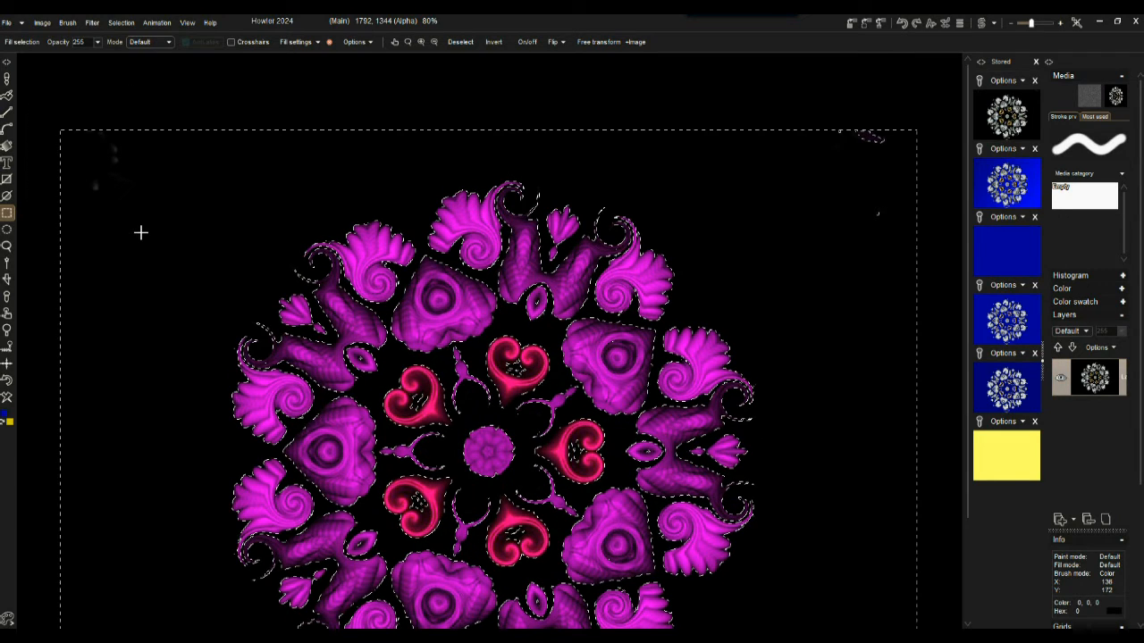
drag(38, 97, 143, 224)
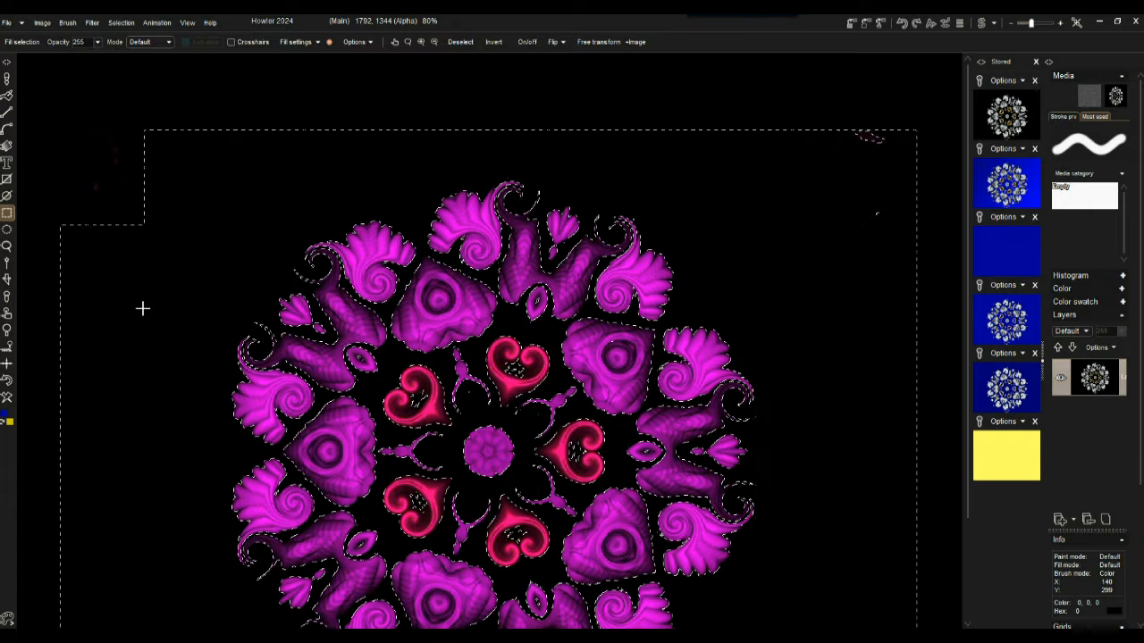
drag(172, 97, 29, 263)
drag(810, 98, 942, 248)
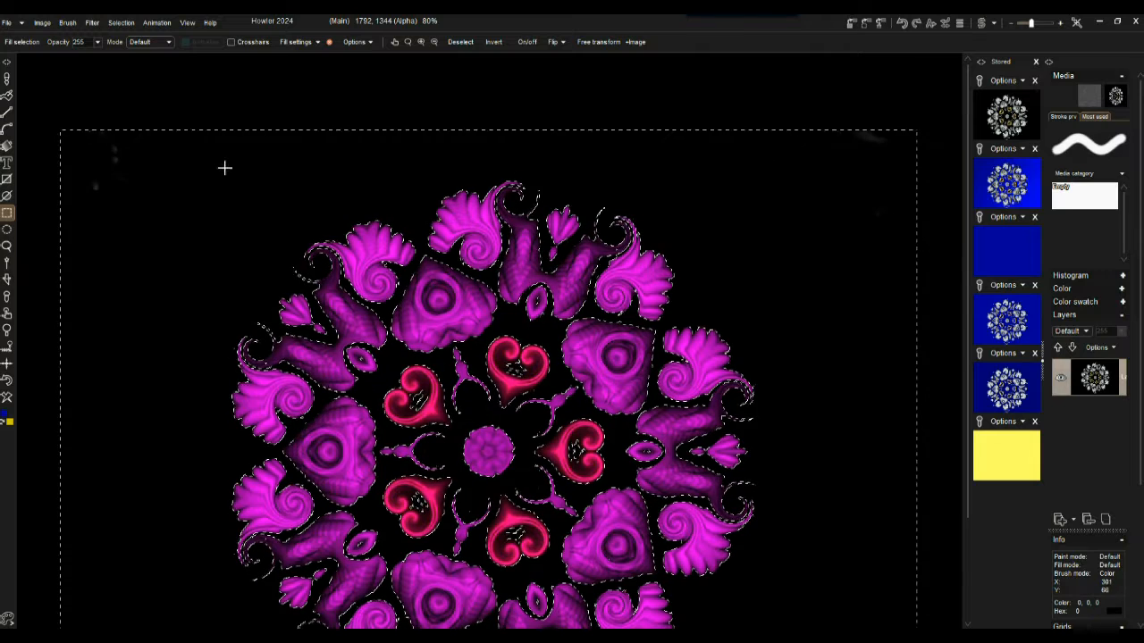
scroll(186, 170, down, 3)
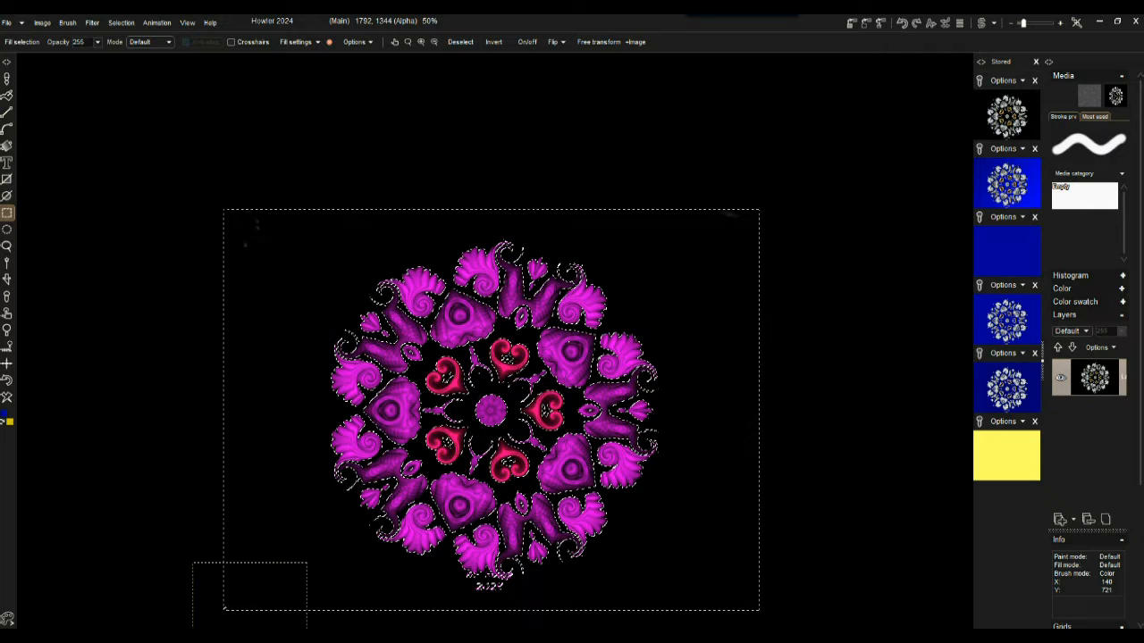
drag(723, 558, 817, 622)
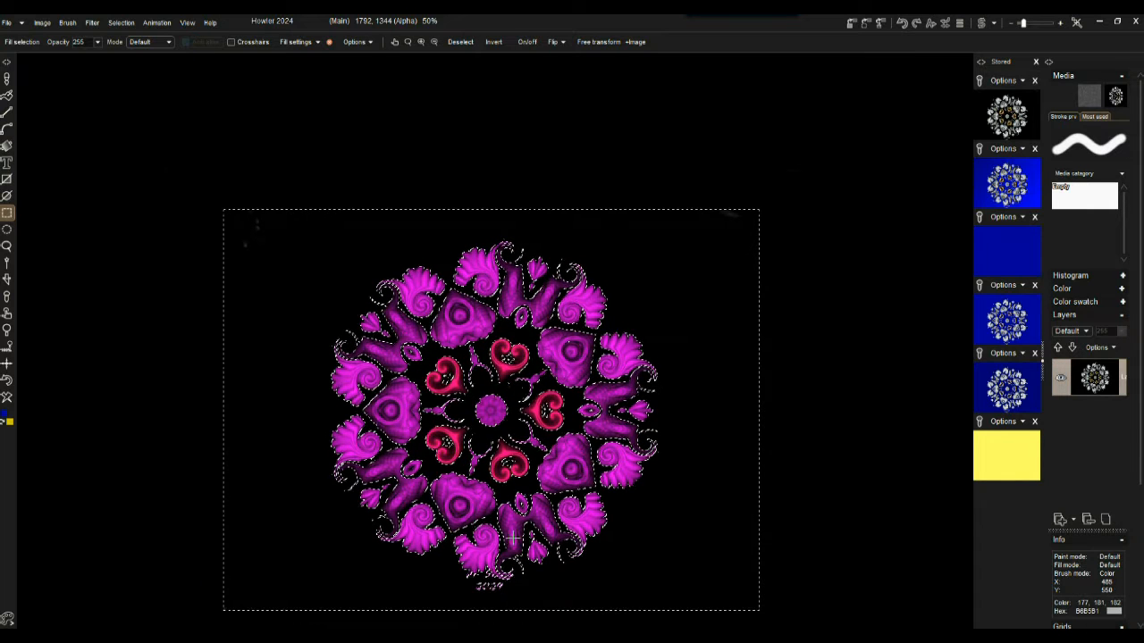
Step: Store the cleaned-up selection as an alpha and store a copy of the current image
scroll(513, 538, up, 3)
drag(426, 468, 425, 374)
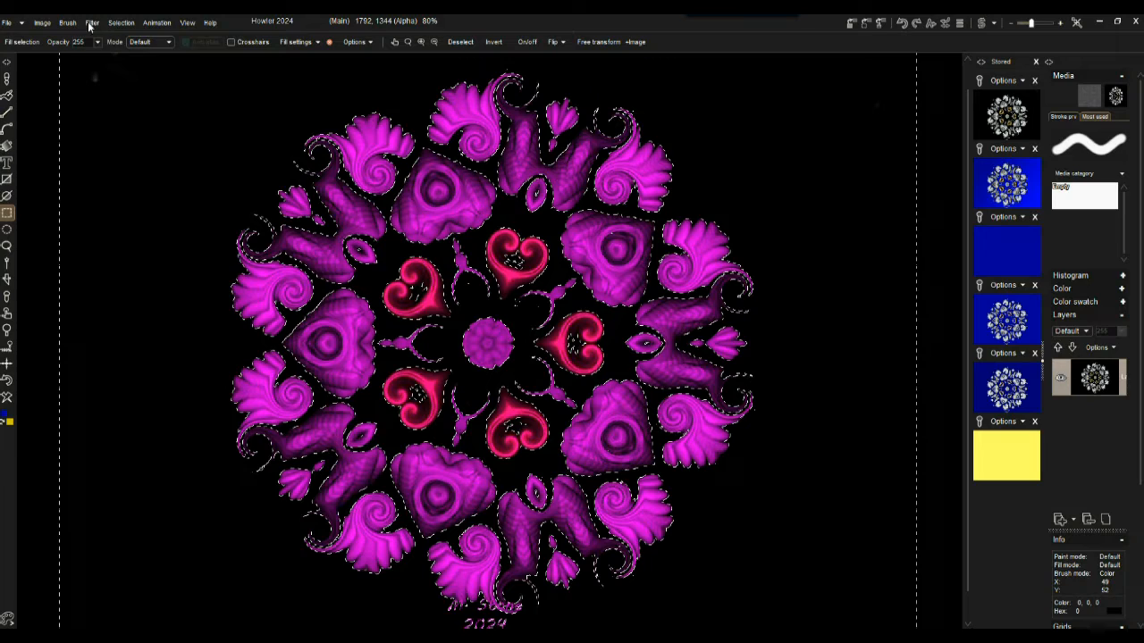
click(121, 23)
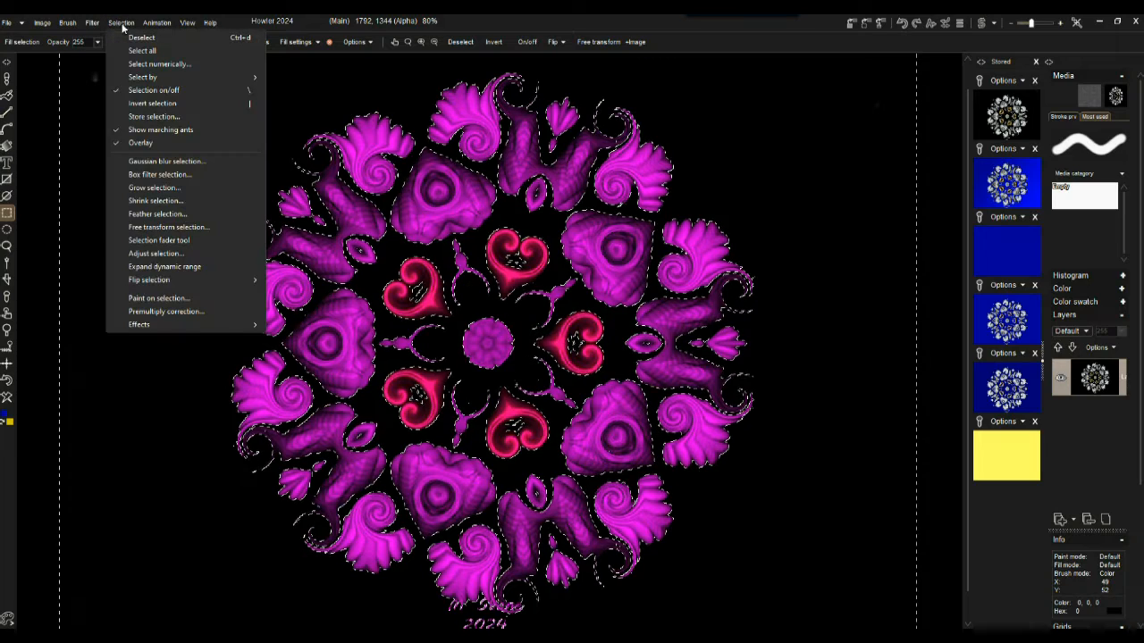
click(166, 120)
drag(962, 484, 864, 509)
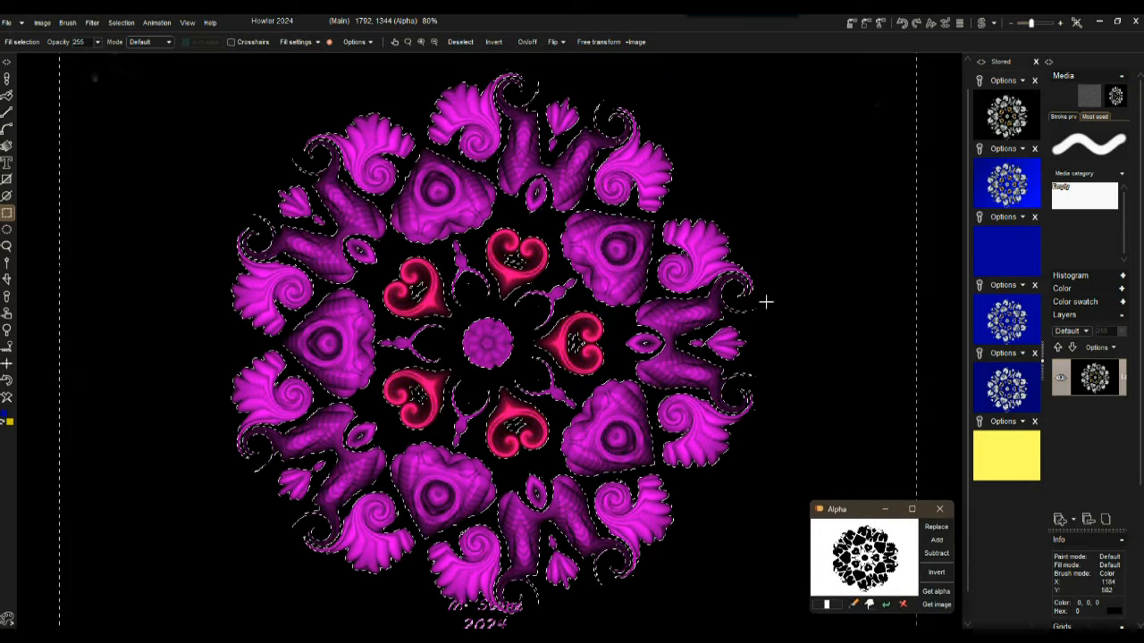
click(850, 24)
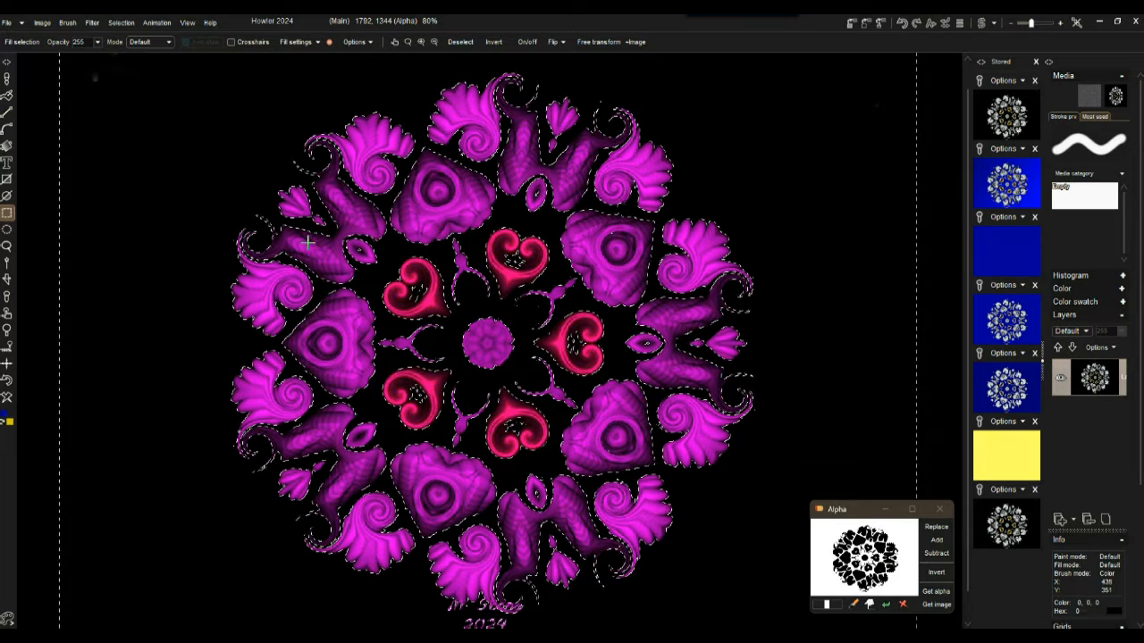
Step: Ready the flood fill and set the primary color to a brighter blue (0, 1, 184)
click(7, 95)
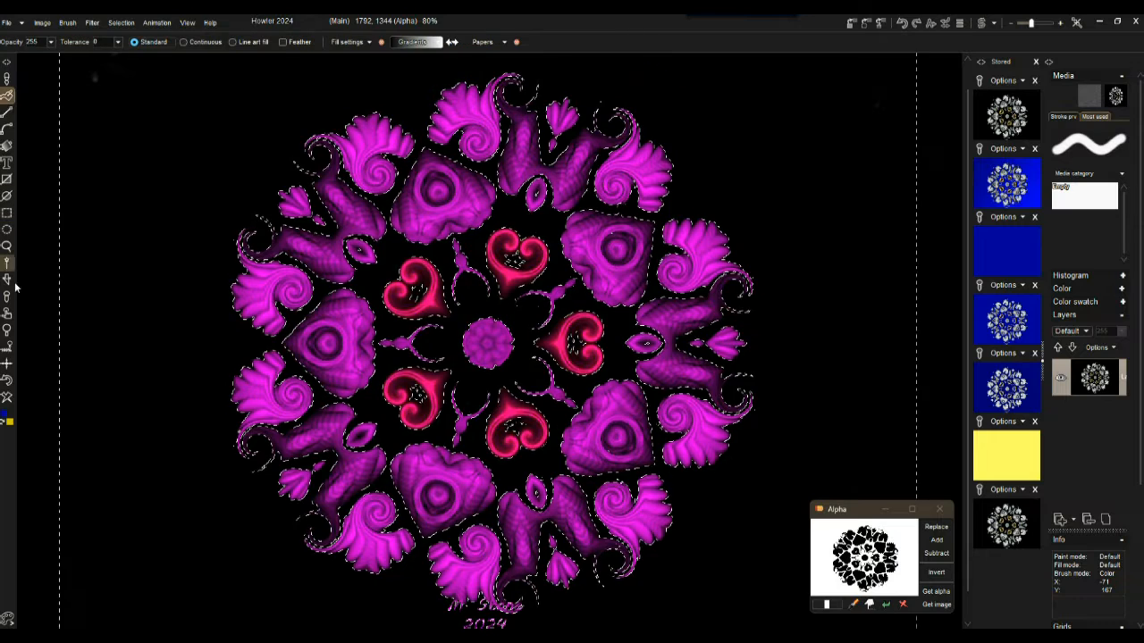
click(6, 418)
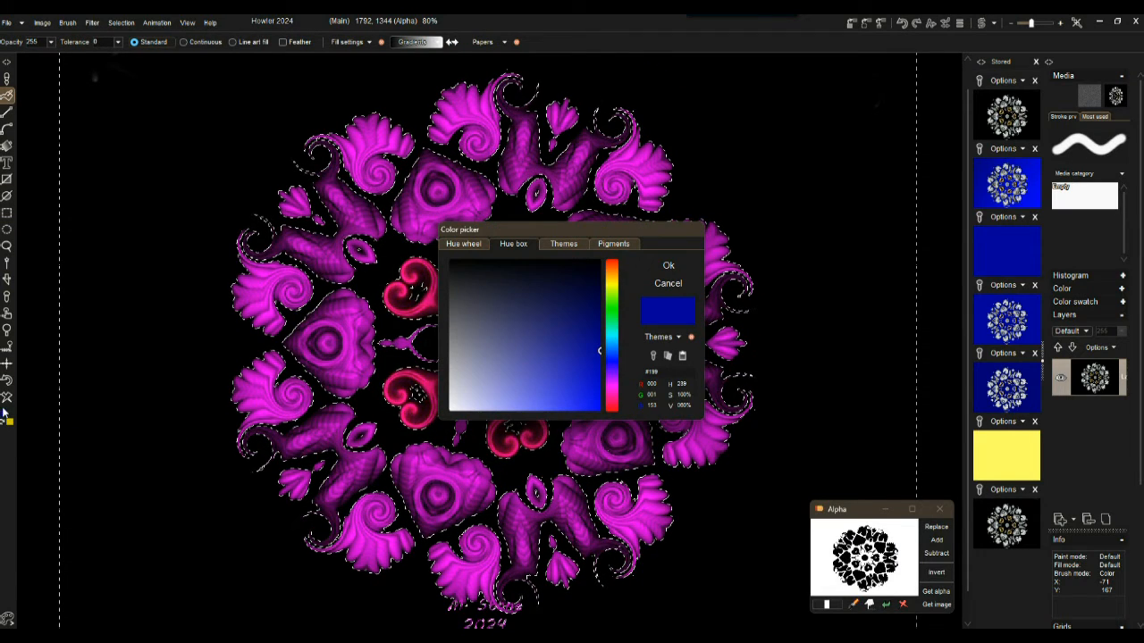
click(668, 265)
Step: Try flood filling the selected outer background and the gaps between the mandala's ornaments with blue, and undo the fills
click(159, 107)
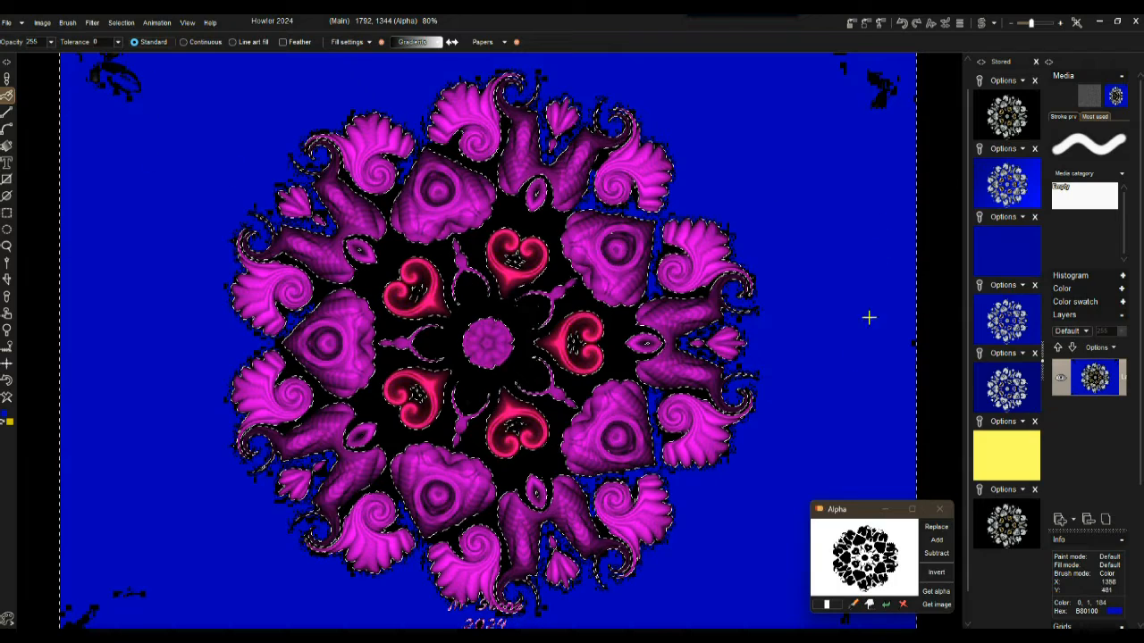
click(391, 252)
click(525, 222)
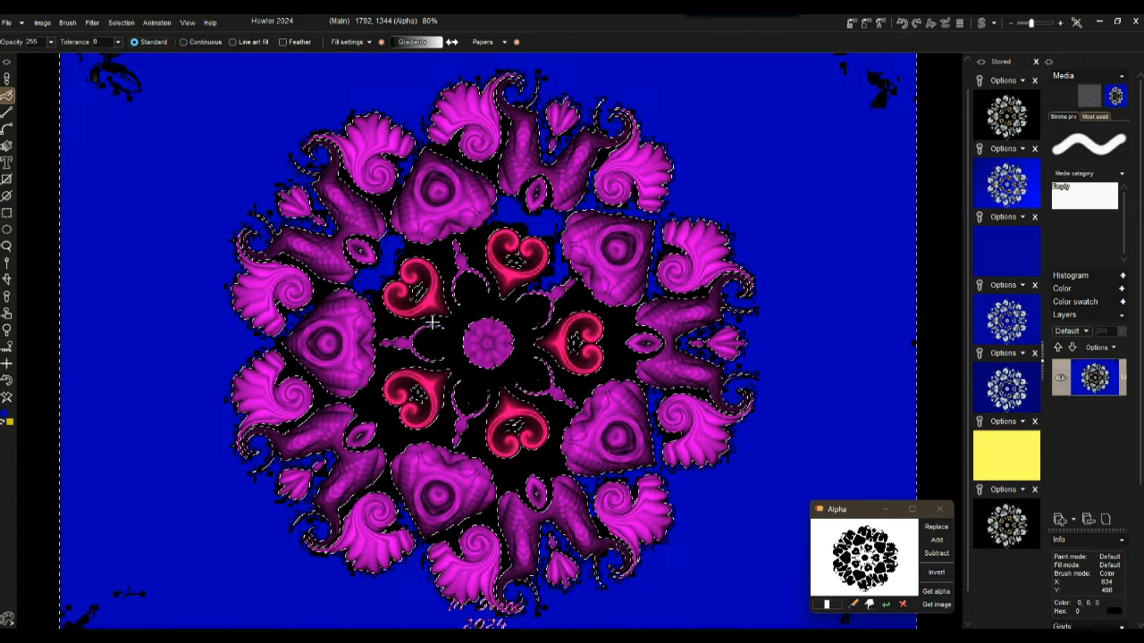
scroll(433, 322, down, 2)
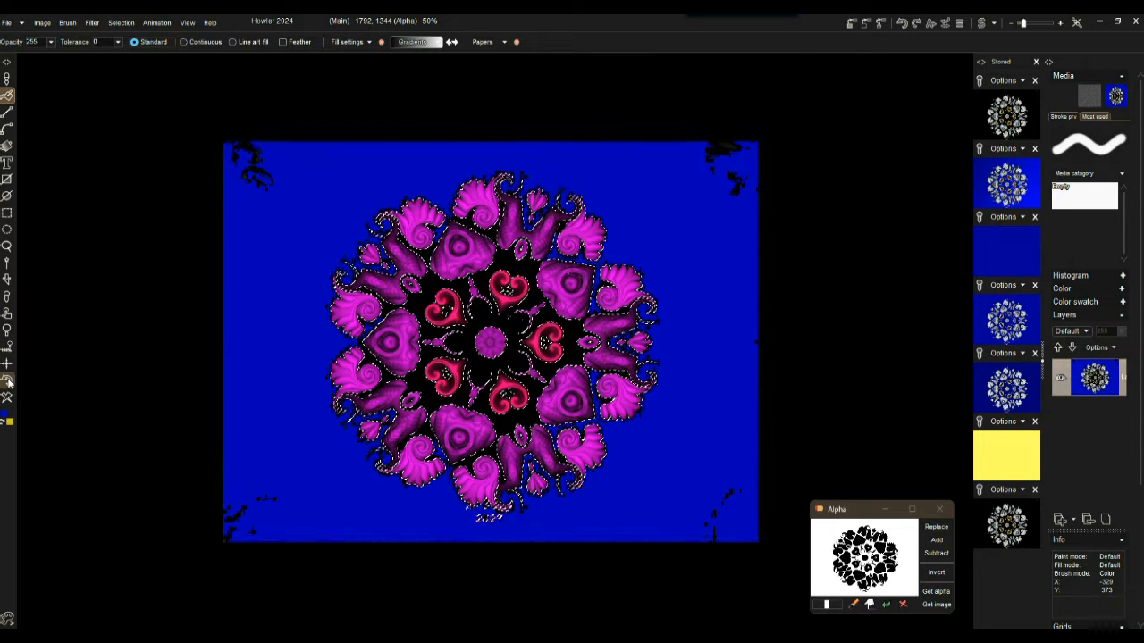
key(Delete)
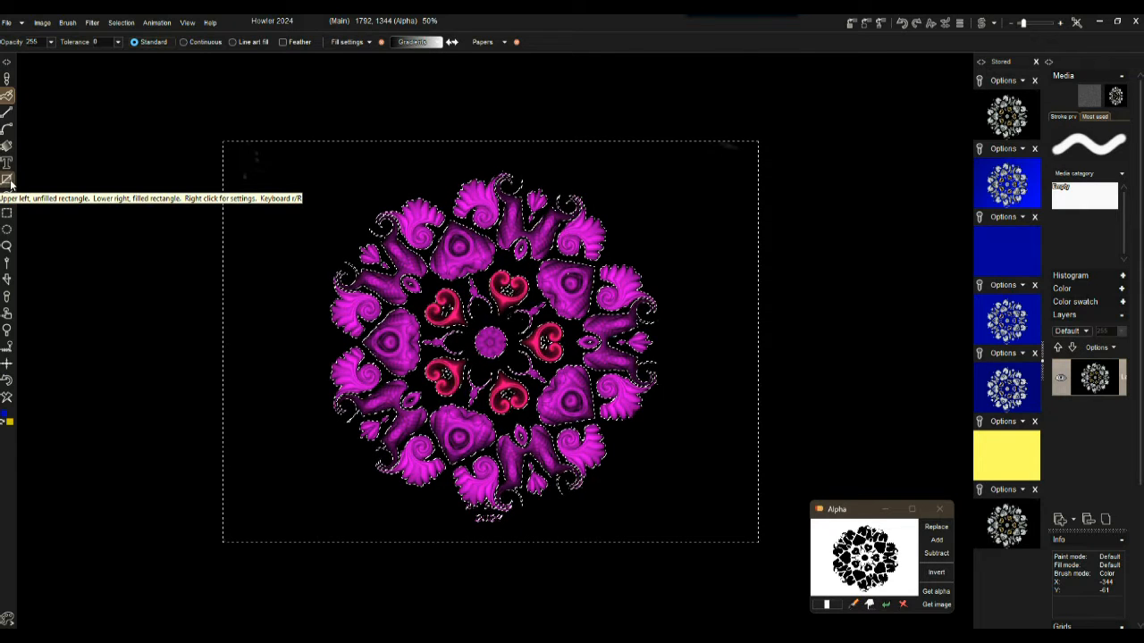
Step: Fill the entire background selection with blue by drawing a filled rectangle over the whole image
click(11, 184)
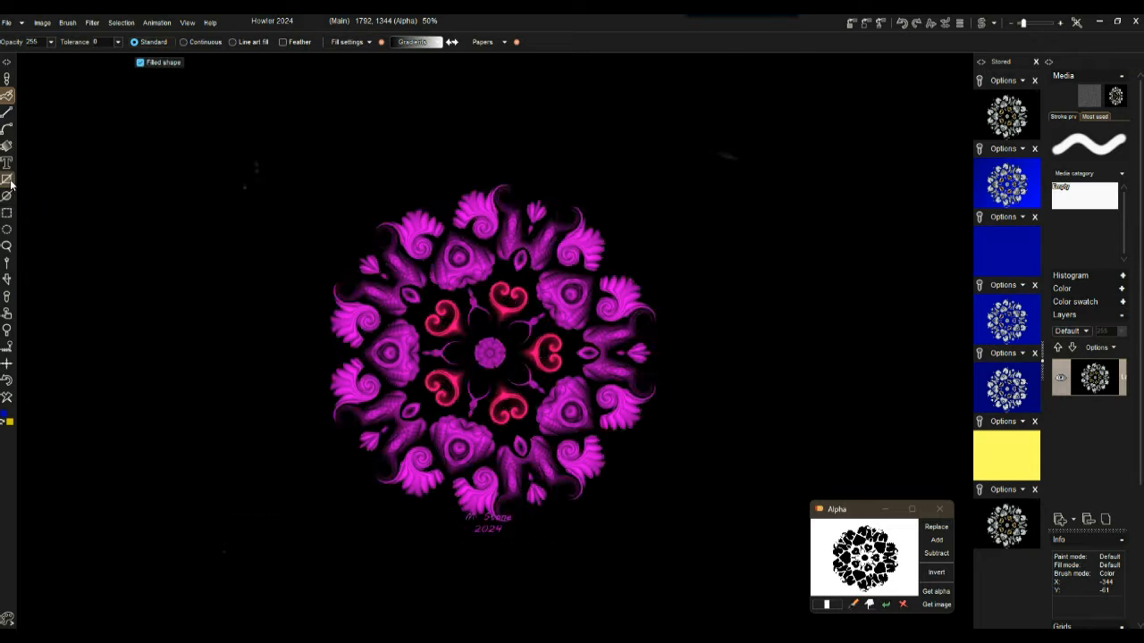
drag(182, 118, 768, 608)
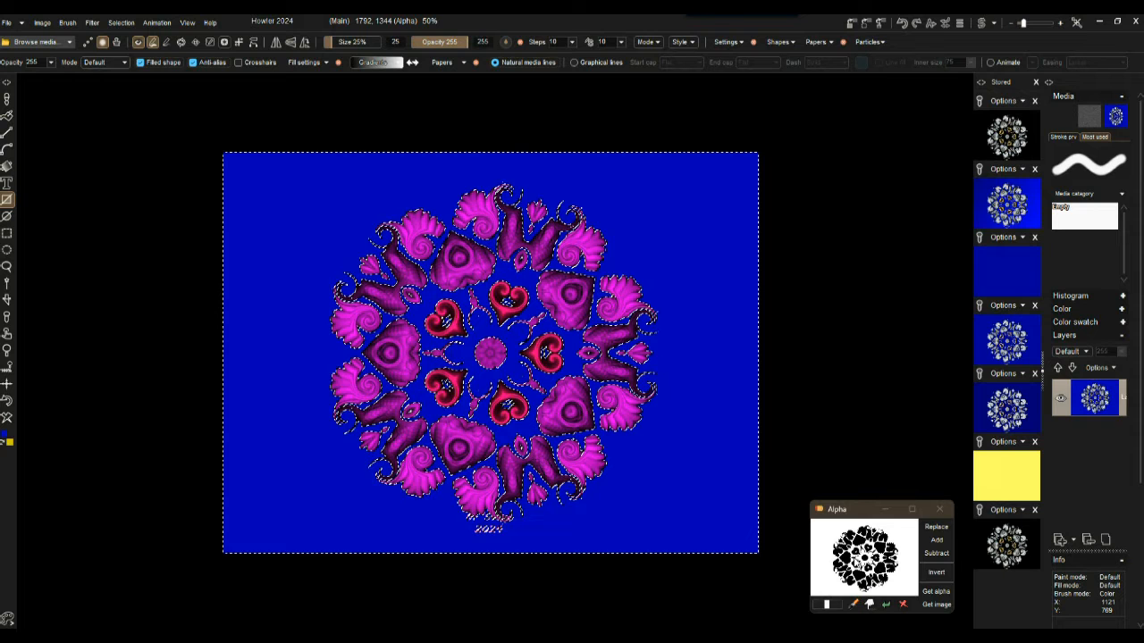
click(7, 405)
mouse_move(166, 103)
mouse_down()
mouse_move(330, 250)
mouse_move(658, 460)
mouse_move(836, 595)
mouse_up()
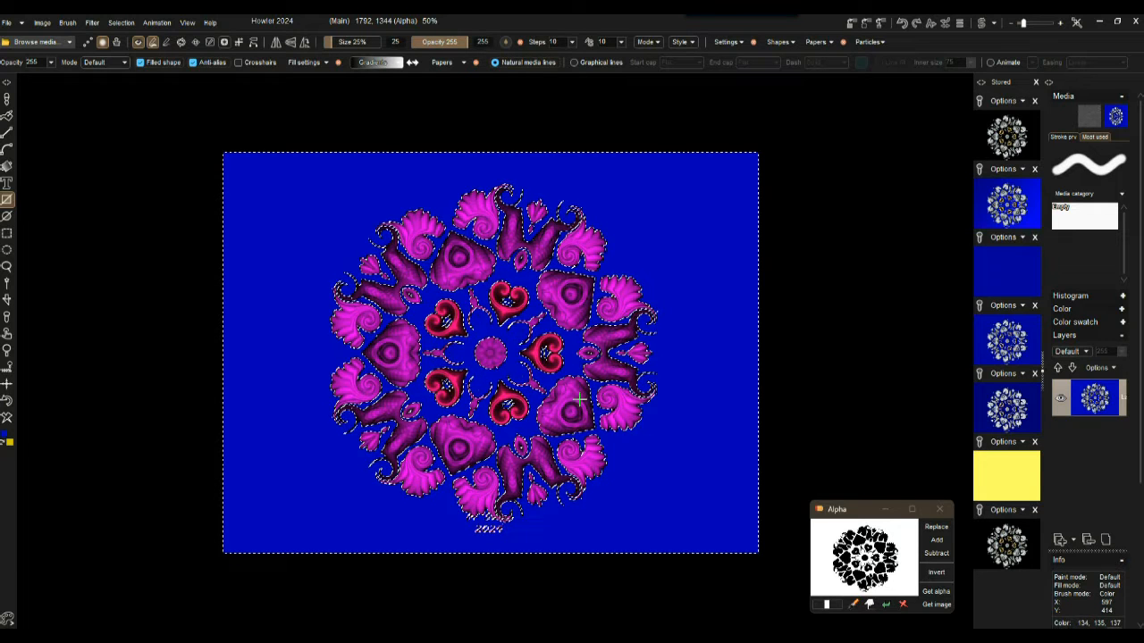
Step: Clear the selection to store a clean copy of the blue-background mandala, and restore the background selection
click(122, 22)
click(131, 65)
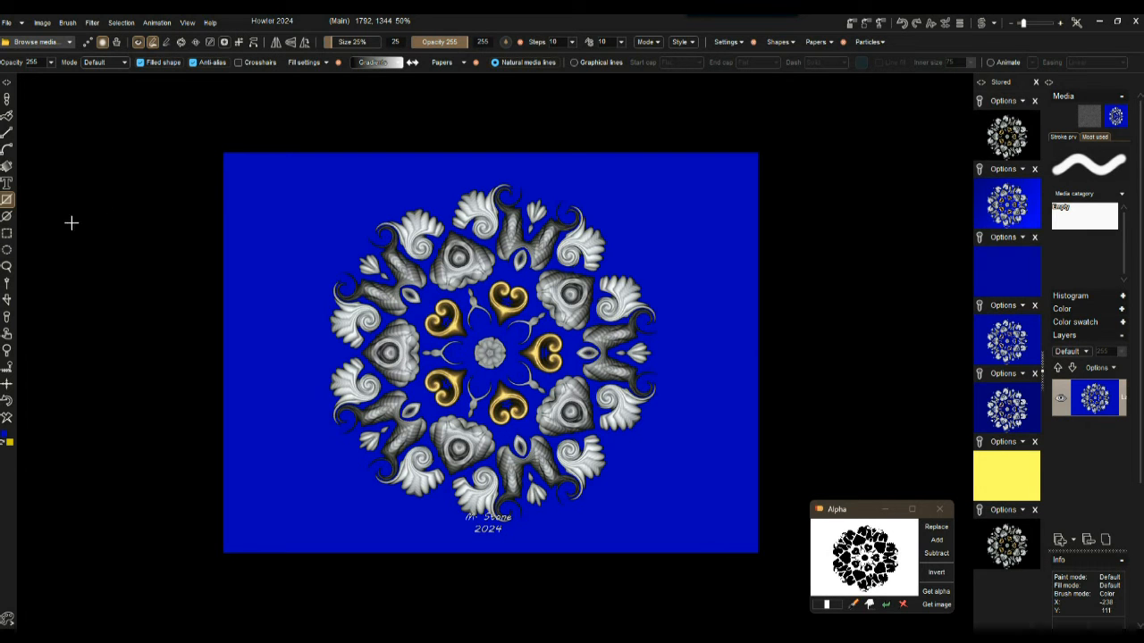
click(851, 26)
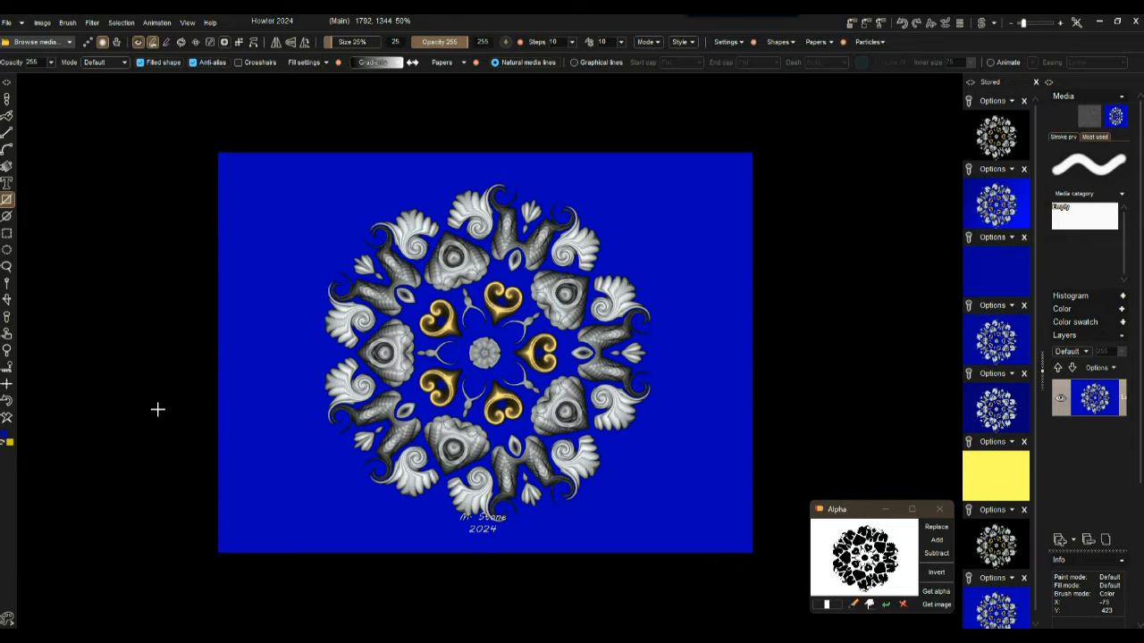
click(7, 402)
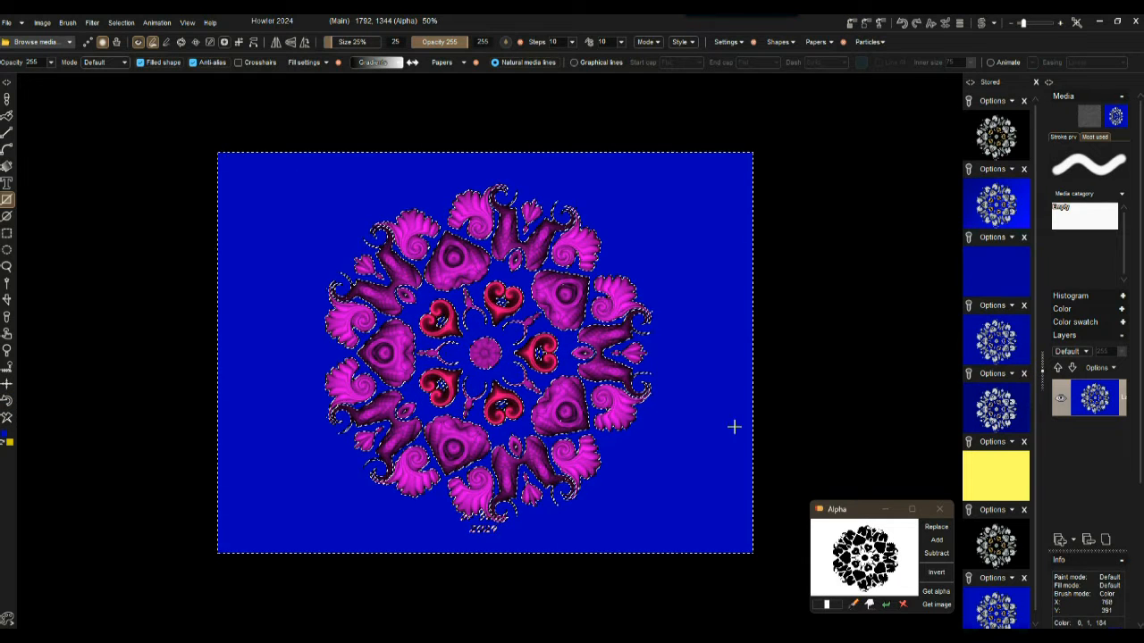
Step: Try a circular copper-orange gradient across the selected background, starting near the lower-left corner, and undo it
click(7, 168)
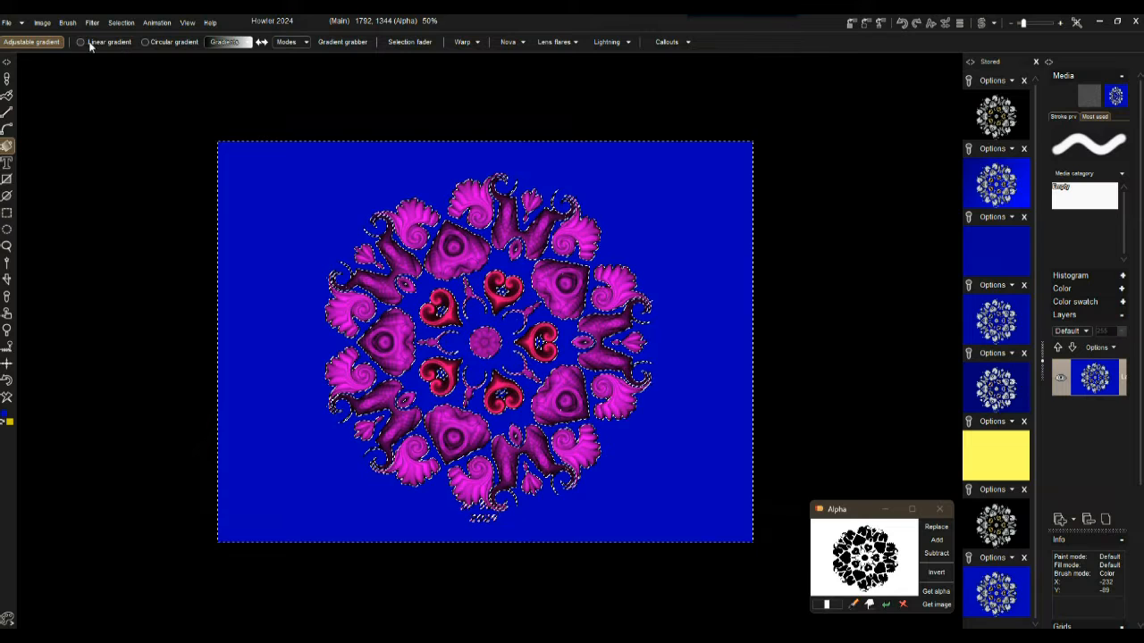
click(170, 42)
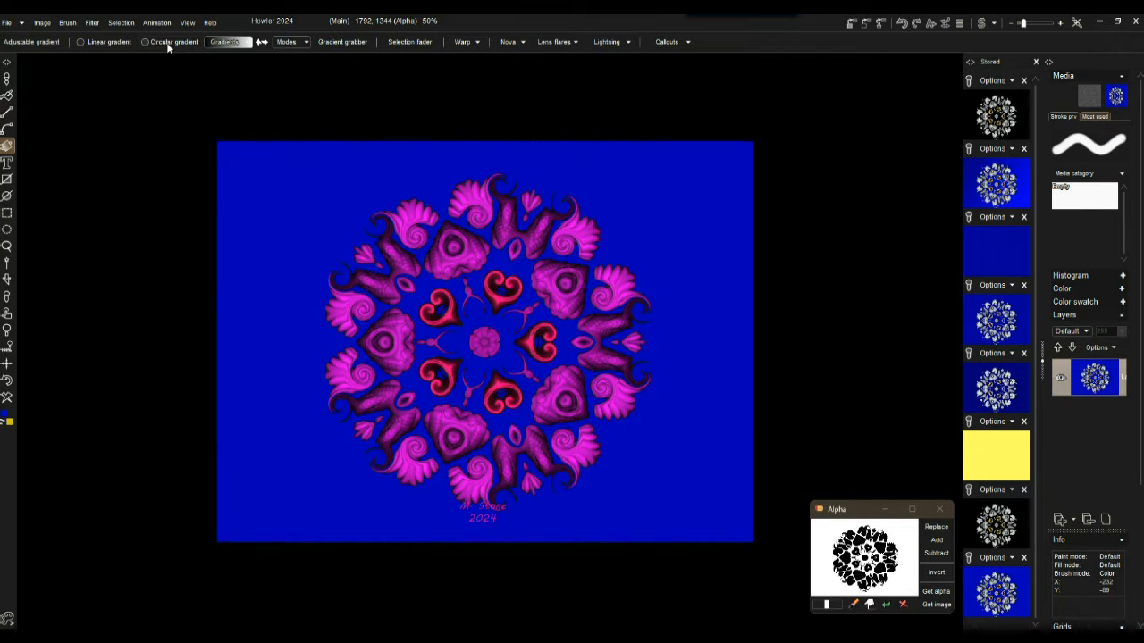
click(225, 42)
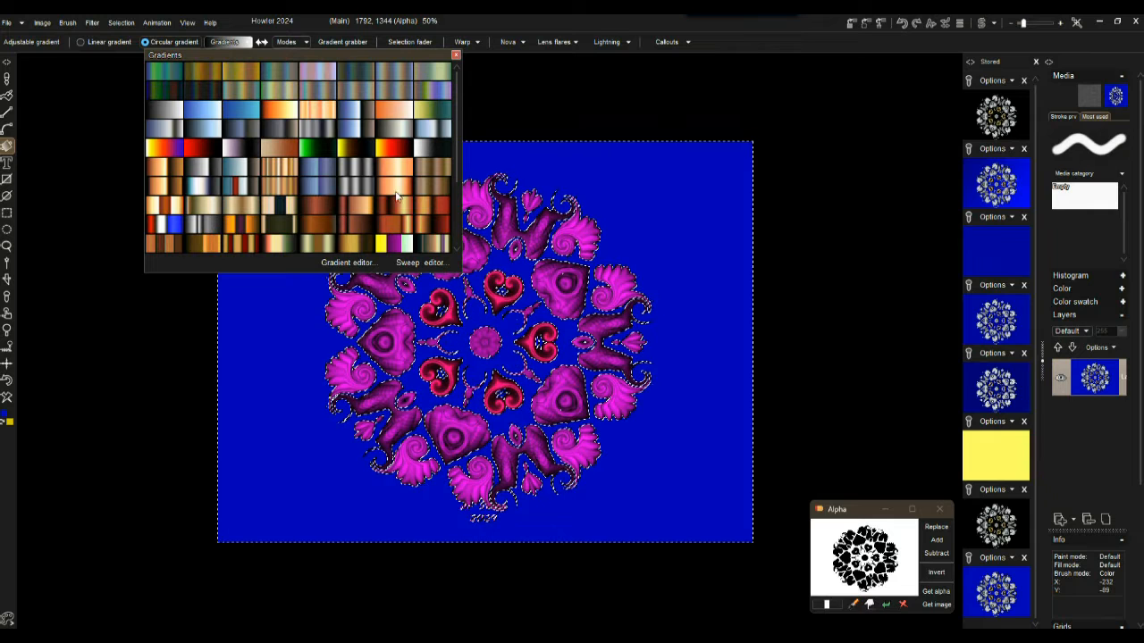
click(396, 193)
drag(273, 536, 783, 262)
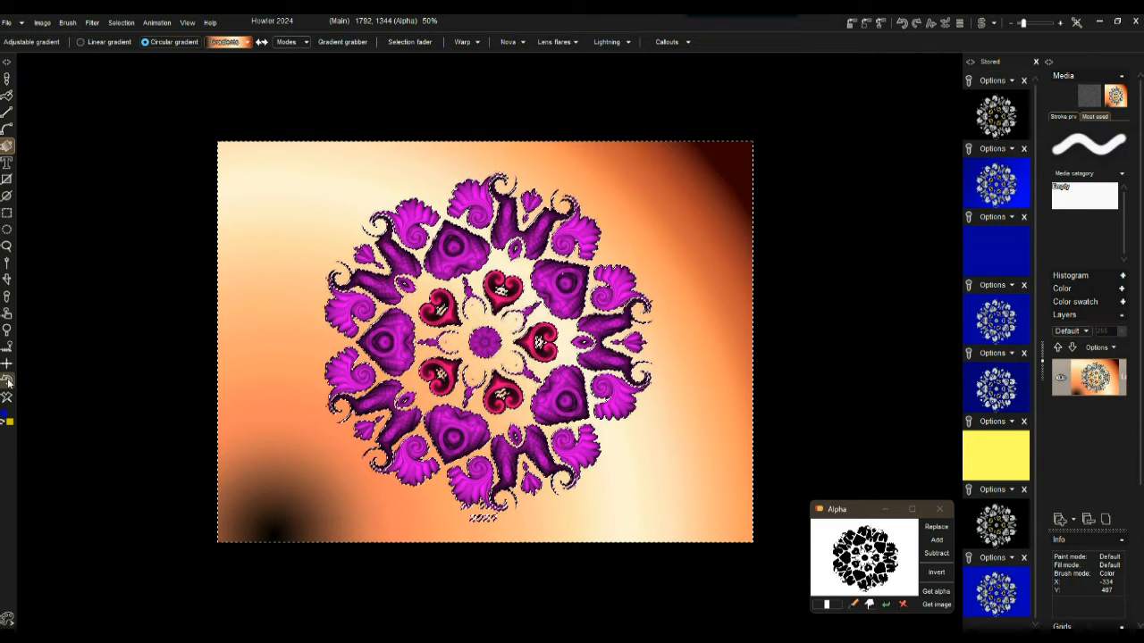
key(ctrl+z)
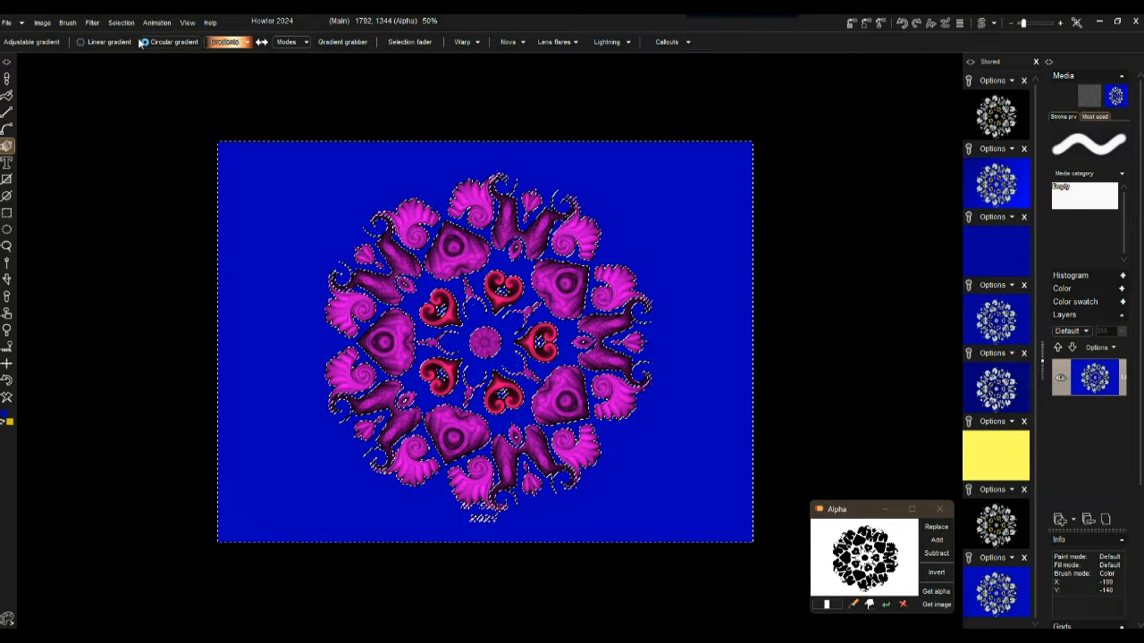
Step: Draw a linear adjustable gradient diagonally from the image's upper-left to lower-right corner, with bright blue ends and a green middle
click(33, 44)
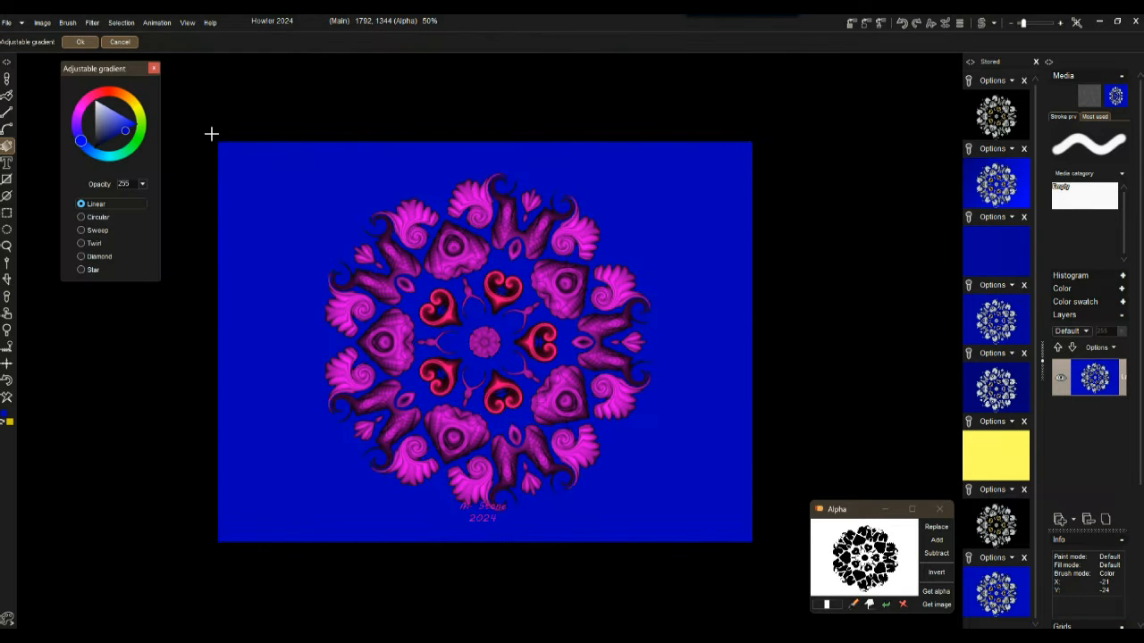
drag(238, 159, 712, 506)
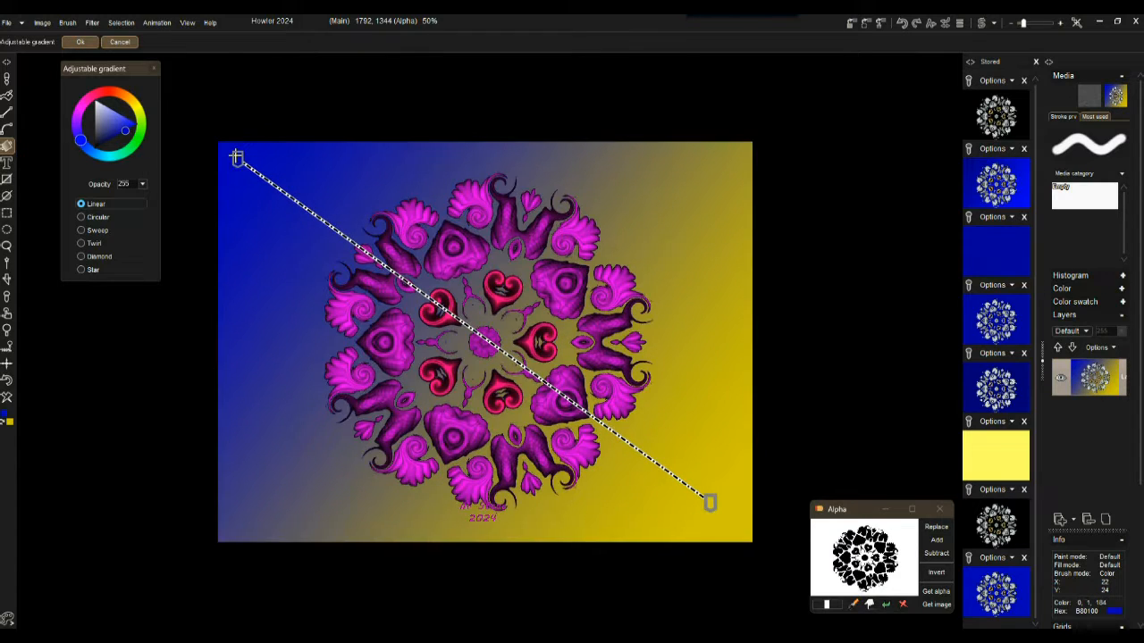
drag(125, 131, 157, 119)
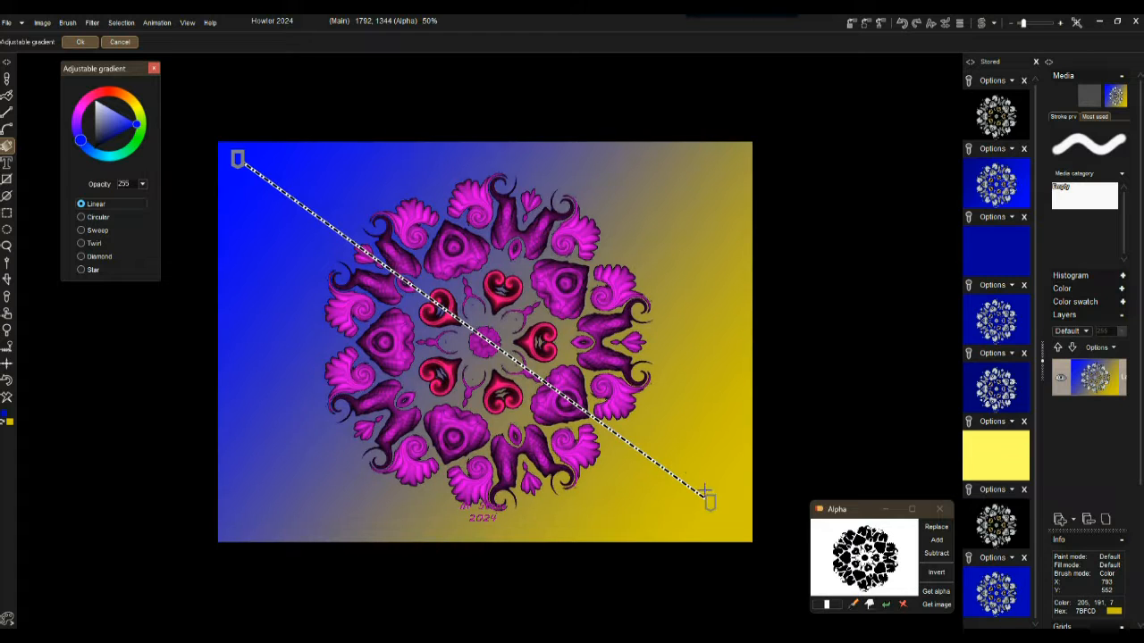
click(711, 502)
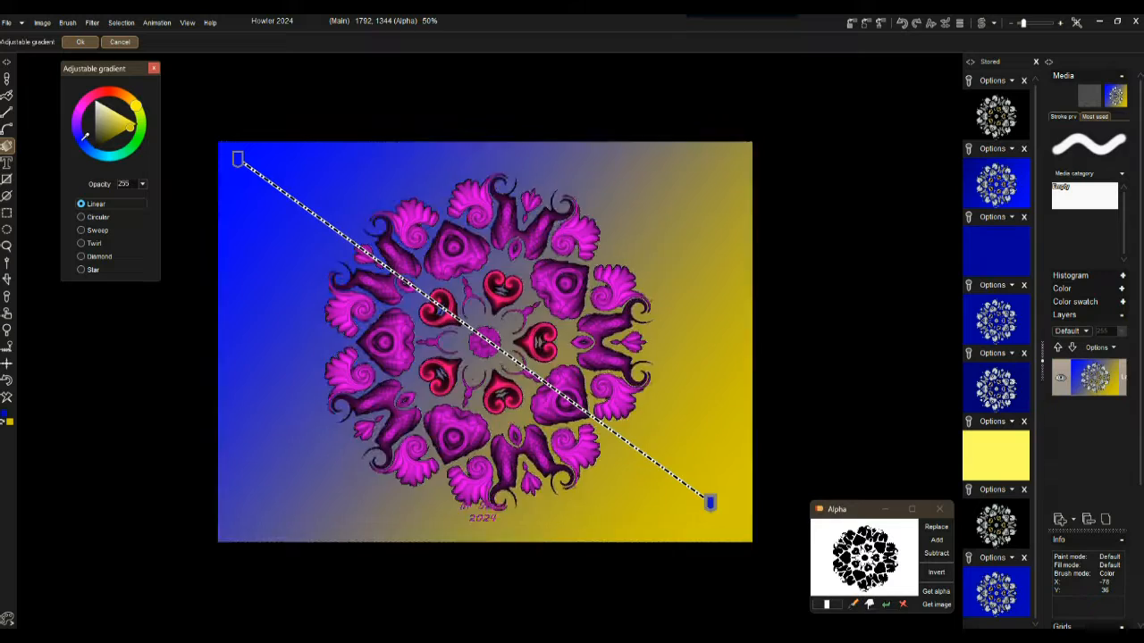
click(145, 129)
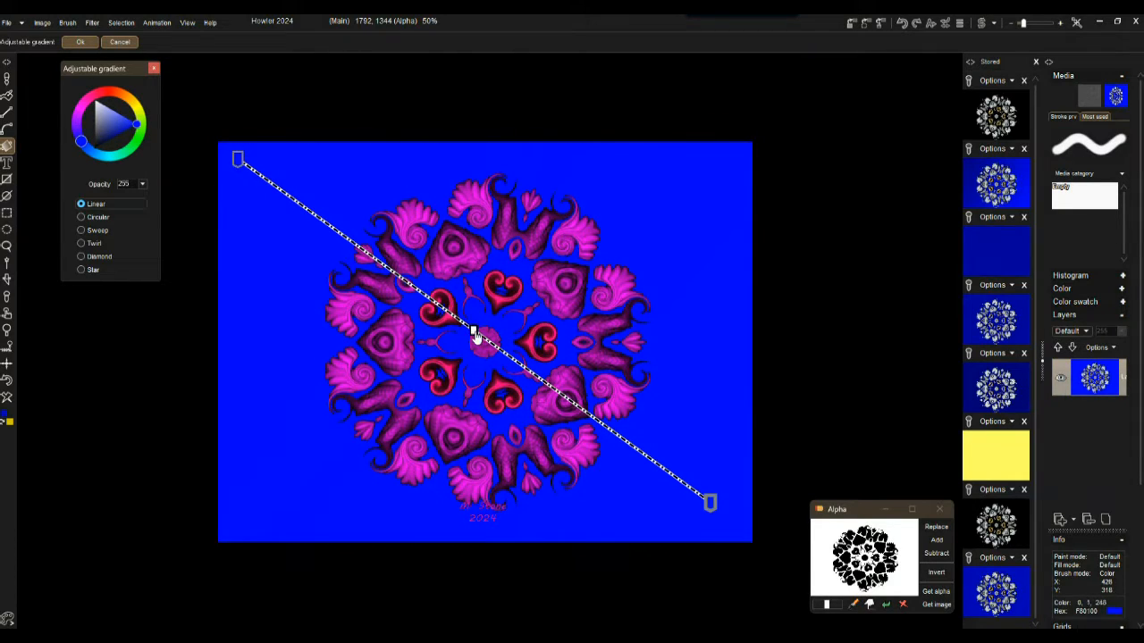
click(138, 143)
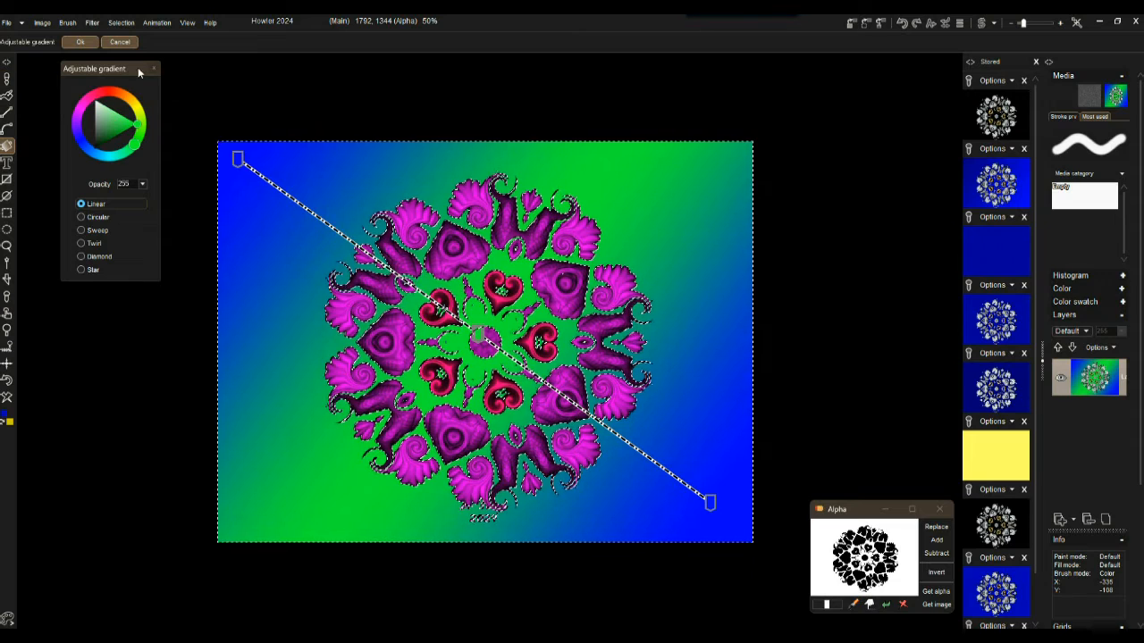
Step: Finish the adjustable gradient and clear the background selection
click(7, 80)
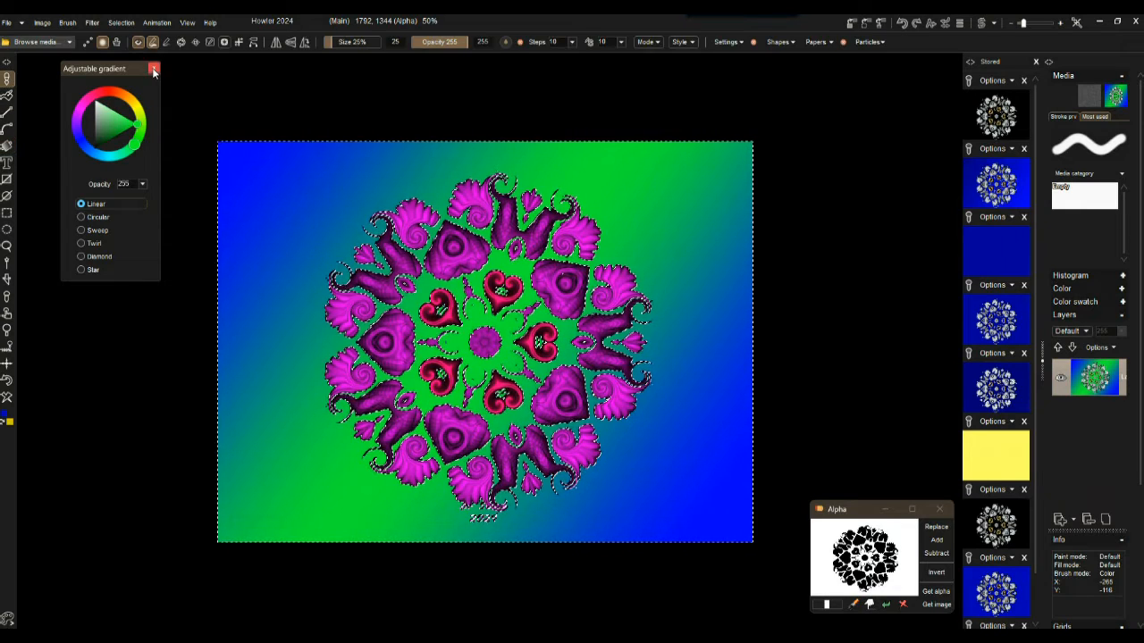
click(154, 71)
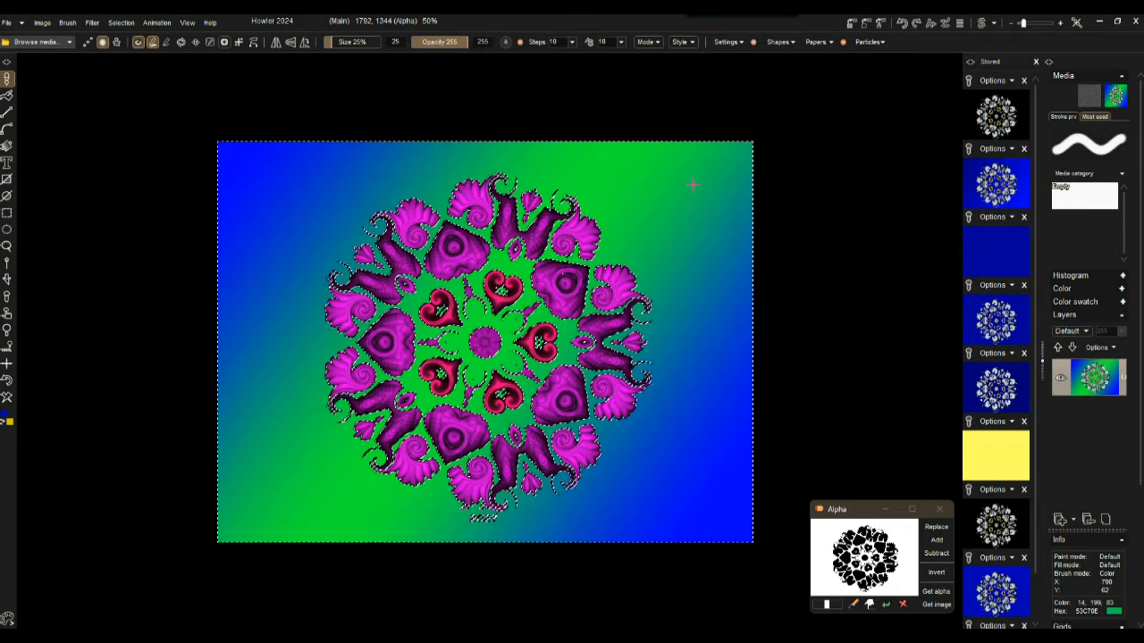
click(127, 24)
click(143, 41)
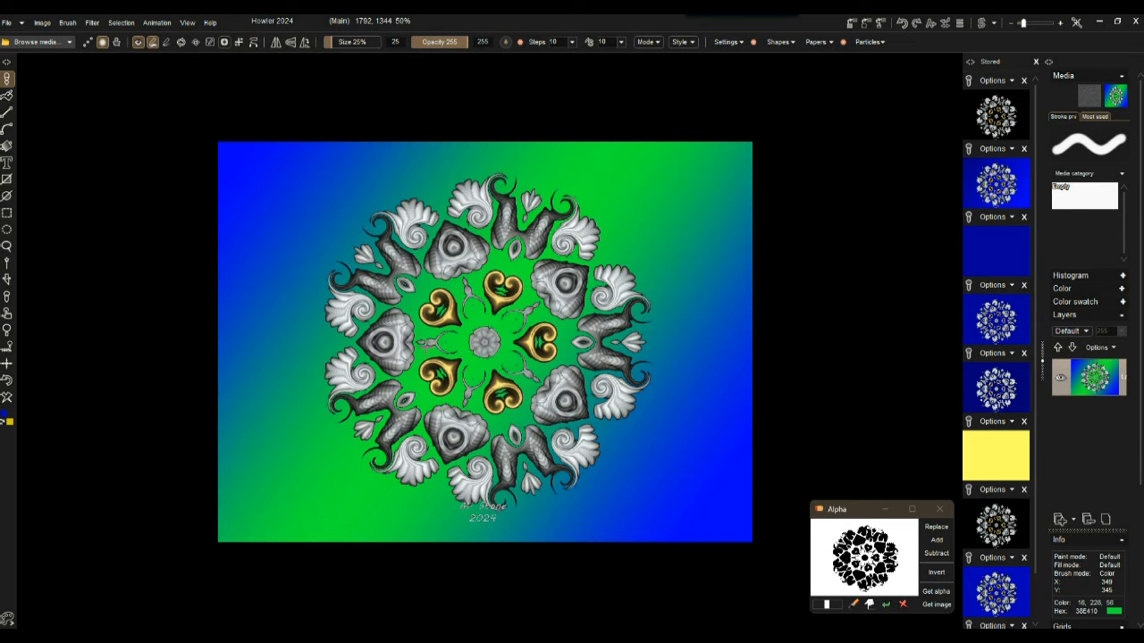
Step: Load the stored black-background mandala as the main image and switch to the solid blue swap image
click(999, 114)
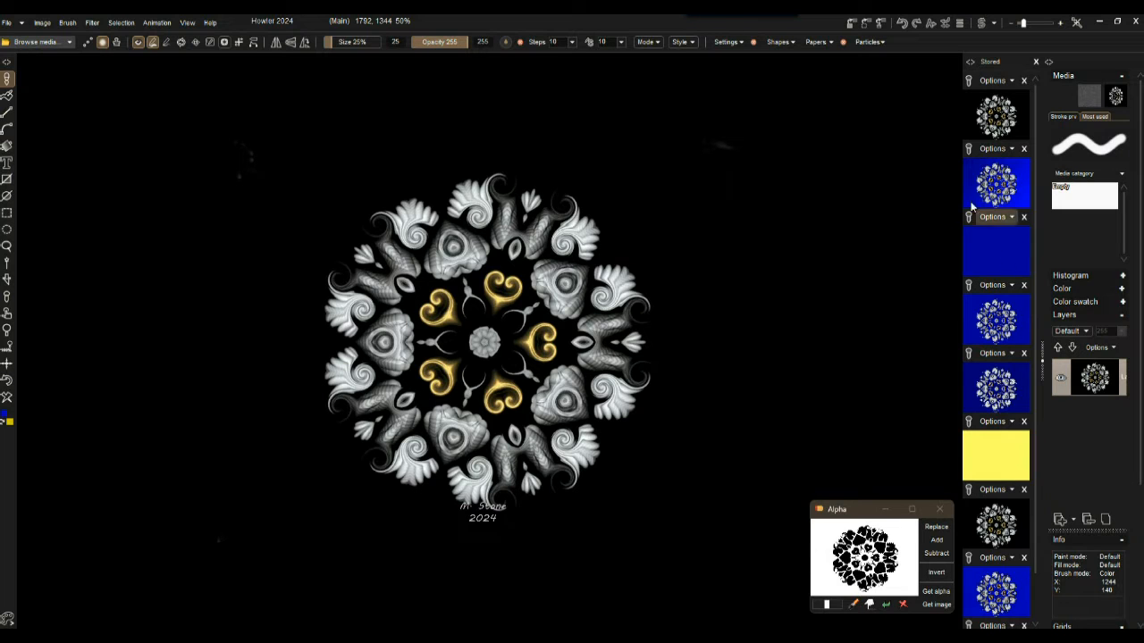
click(984, 24)
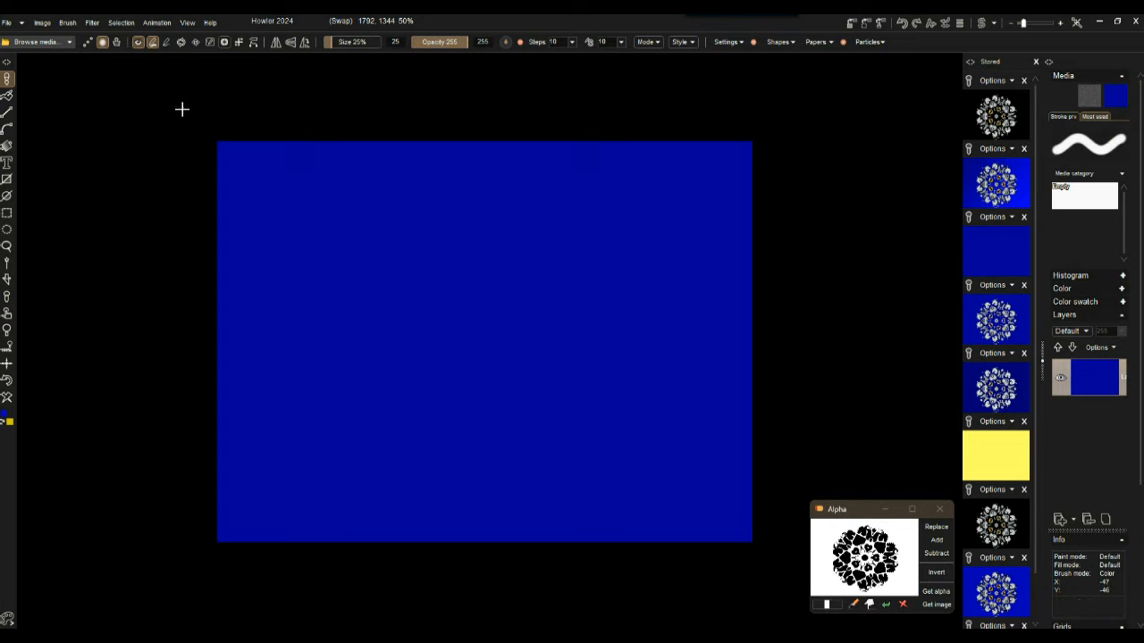
click(93, 23)
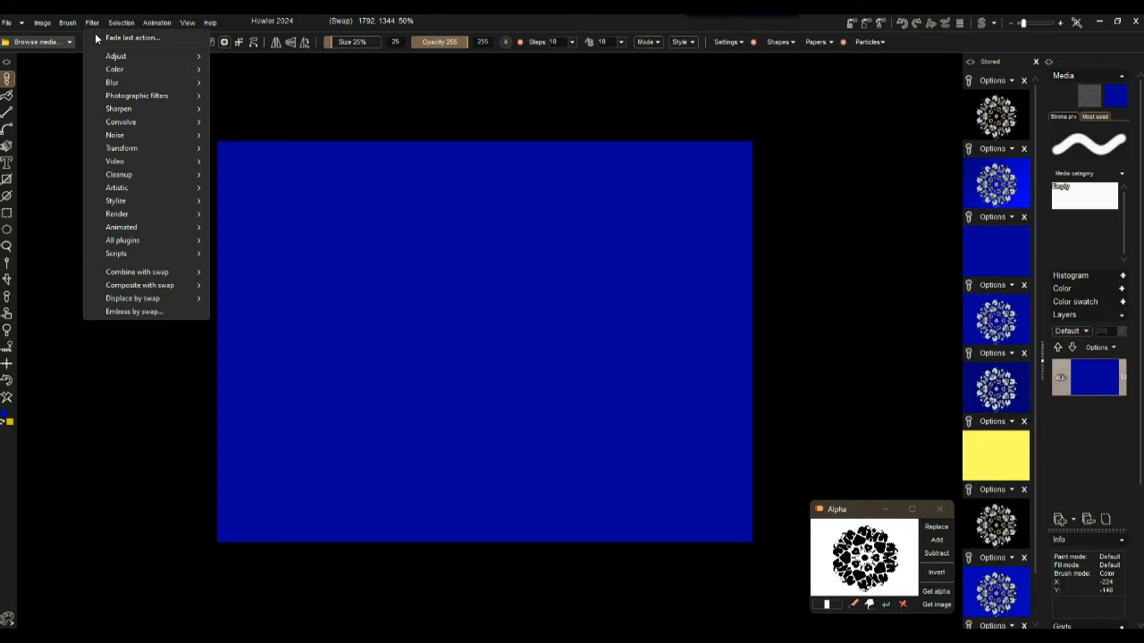
mouse_move(144, 274)
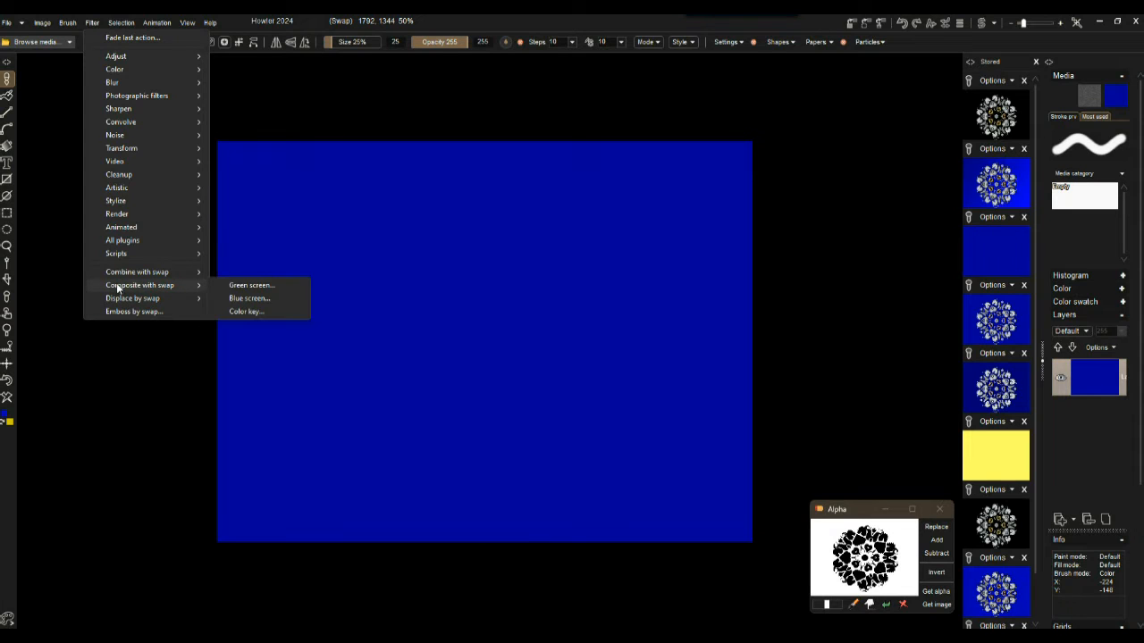
click(241, 312)
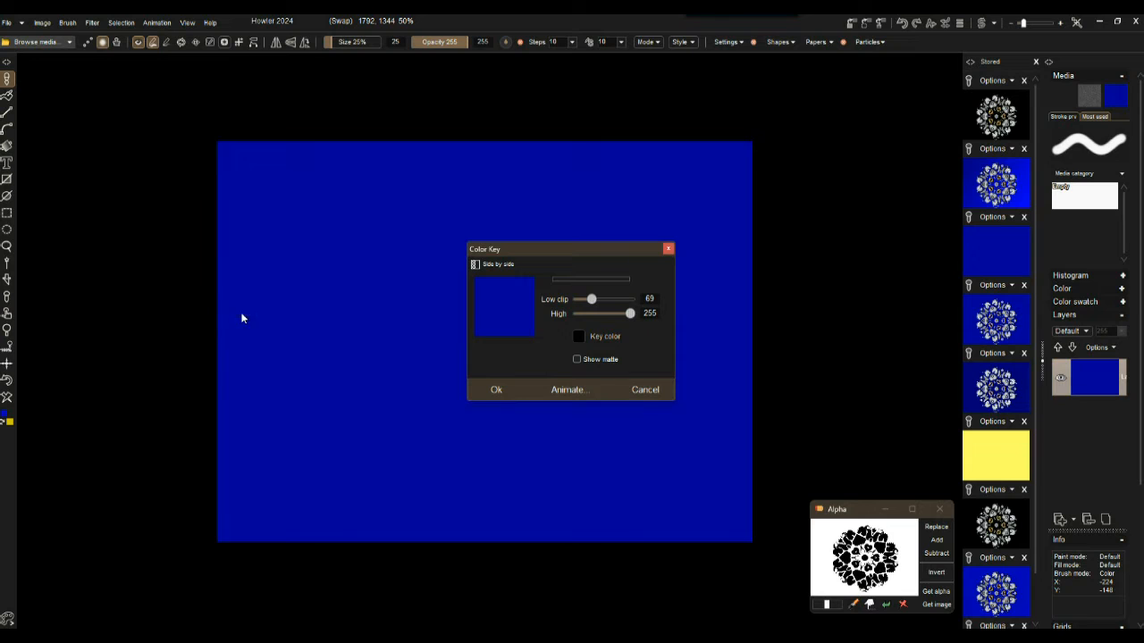
click(527, 315)
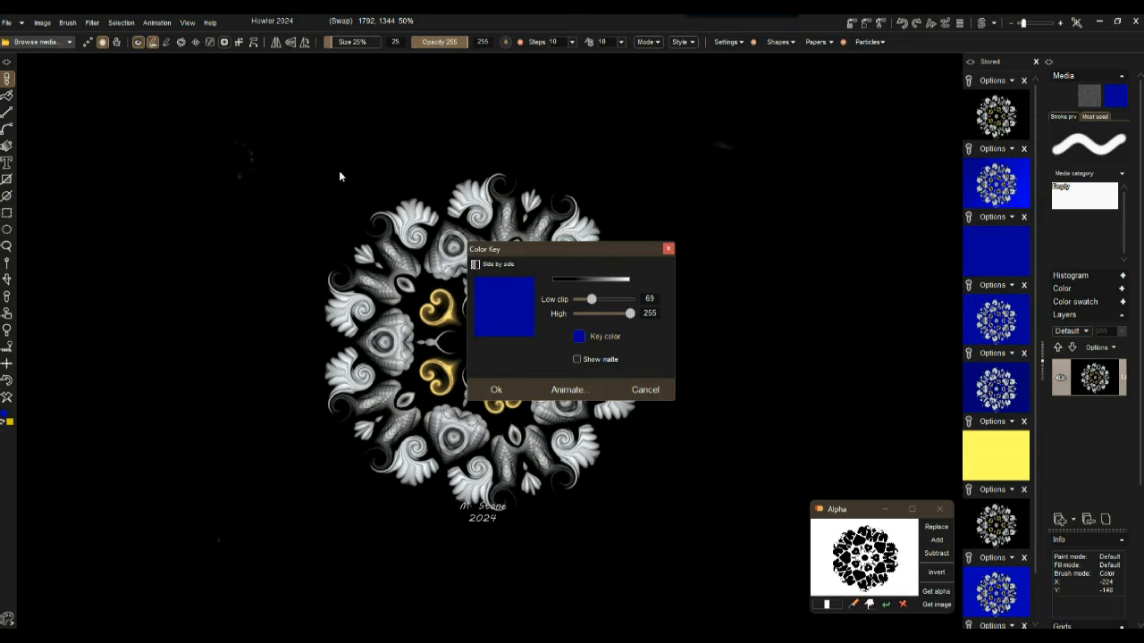
drag(629, 313, 585, 299)
click(645, 391)
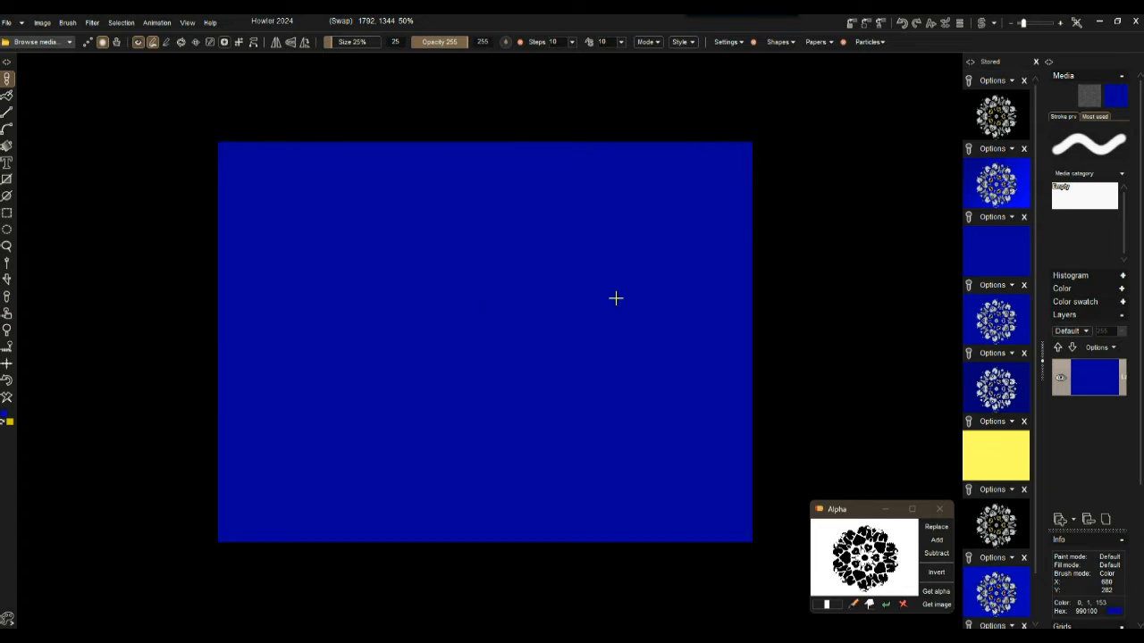
Step: Compare the black-background mandala in the main image with the solid blue swap image
click(982, 24)
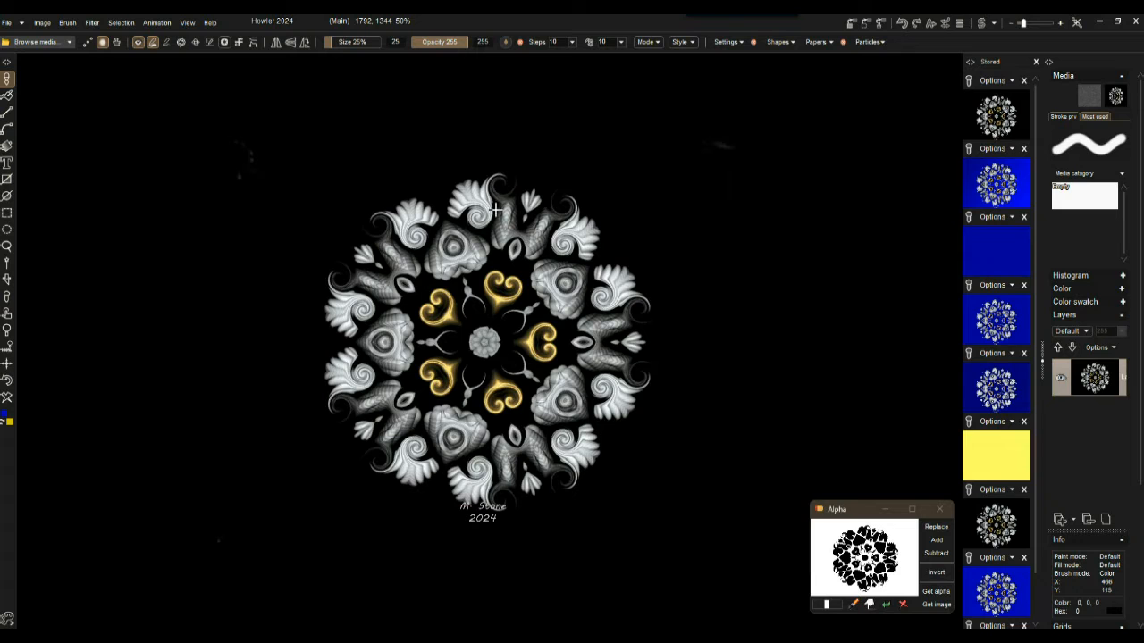
click(983, 24)
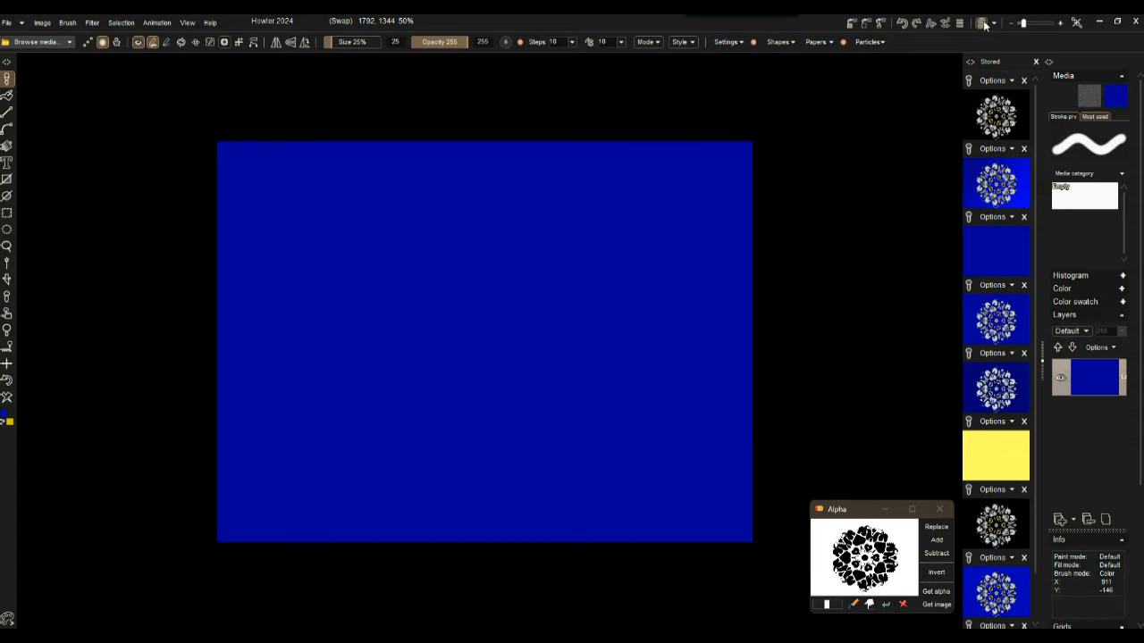
Step: Return to the main mandala image and open Color Key compositing with the swap image, moving its dialog clear of the mandala
click(983, 24)
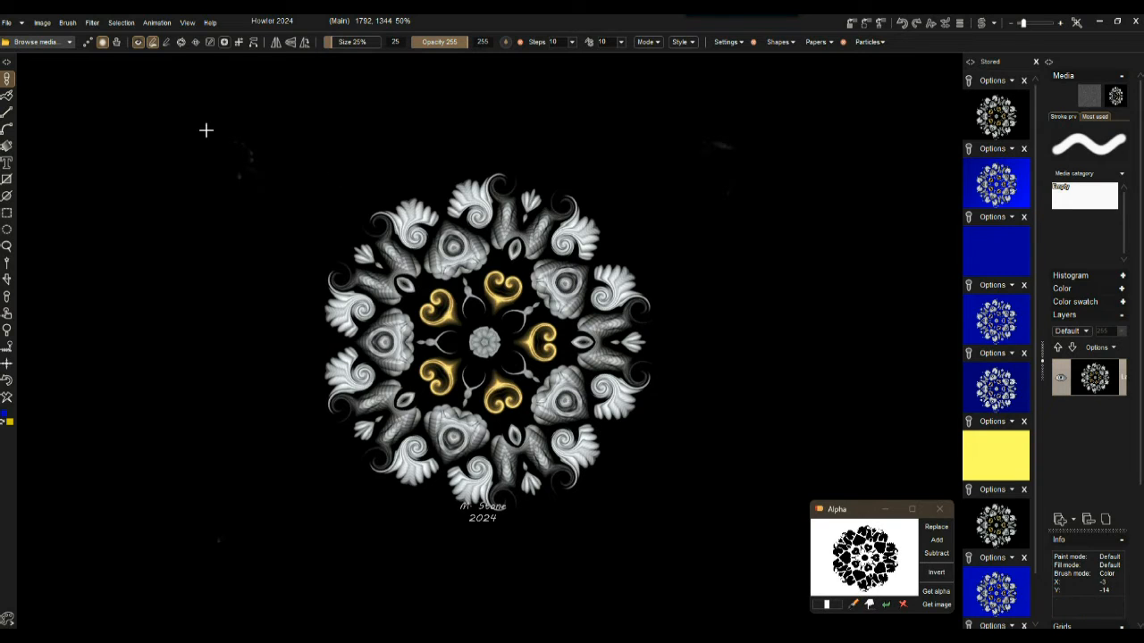
click(99, 24)
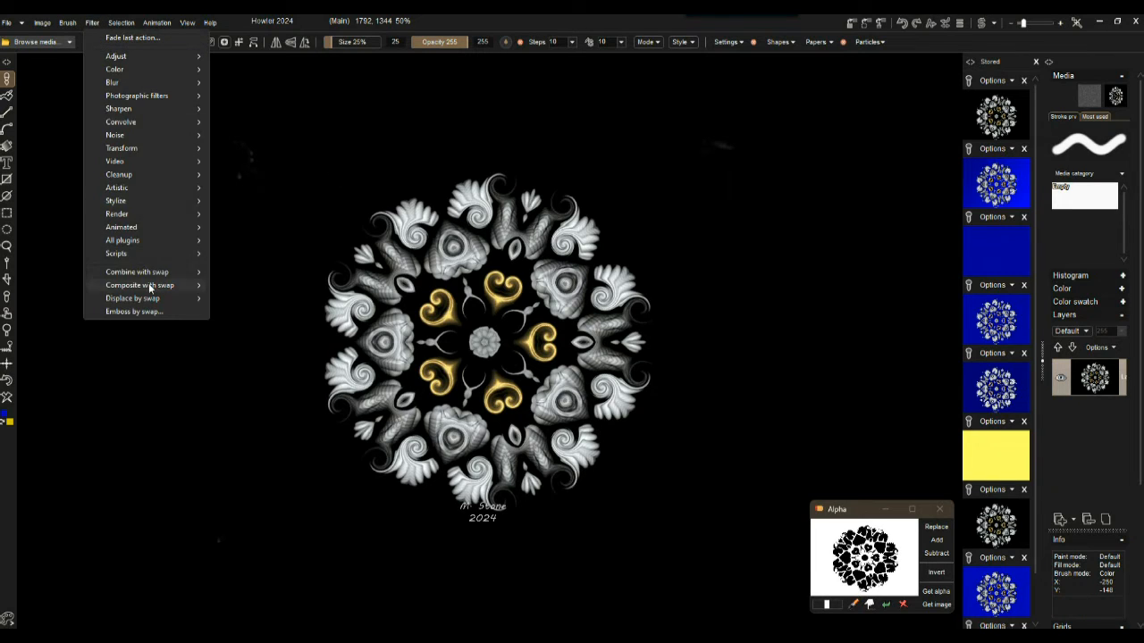
mouse_move(144, 292)
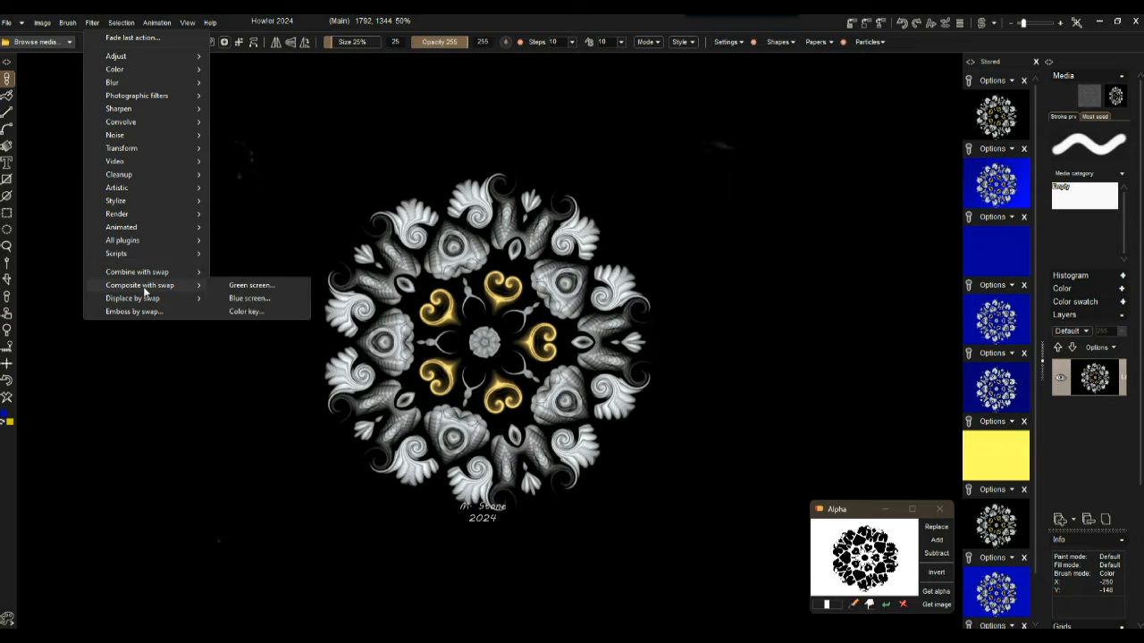
click(247, 299)
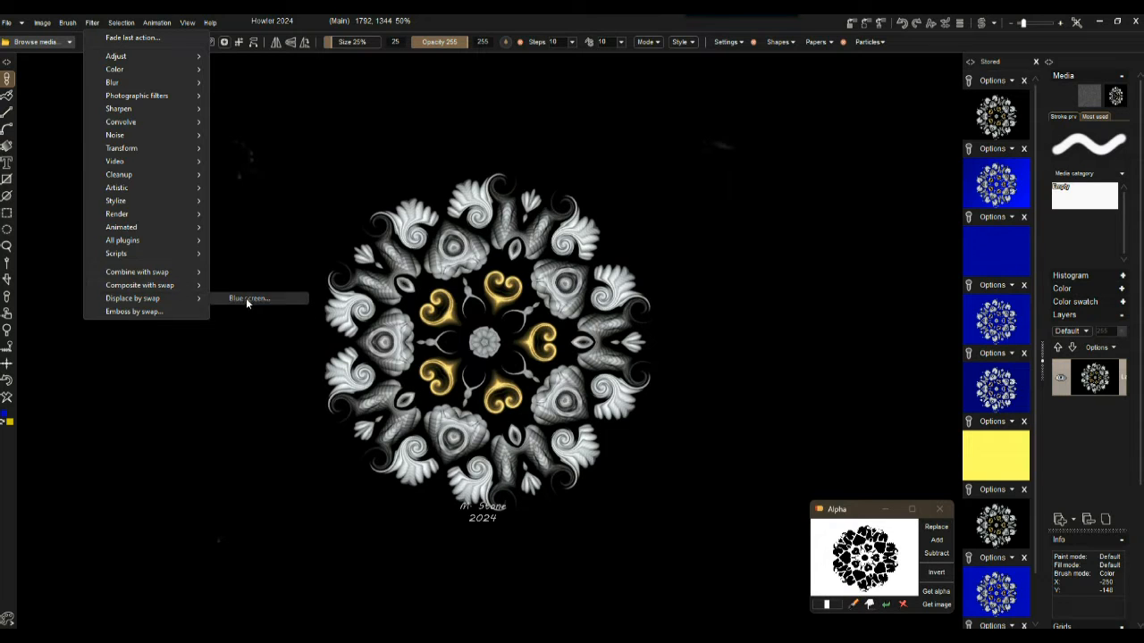
click(618, 388)
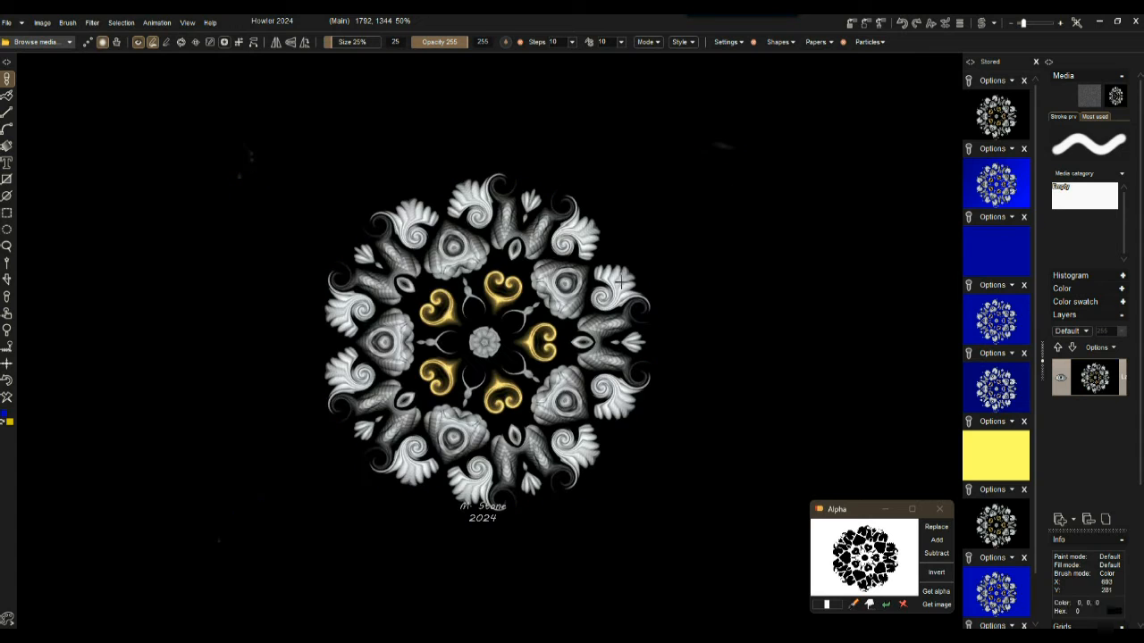
click(92, 22)
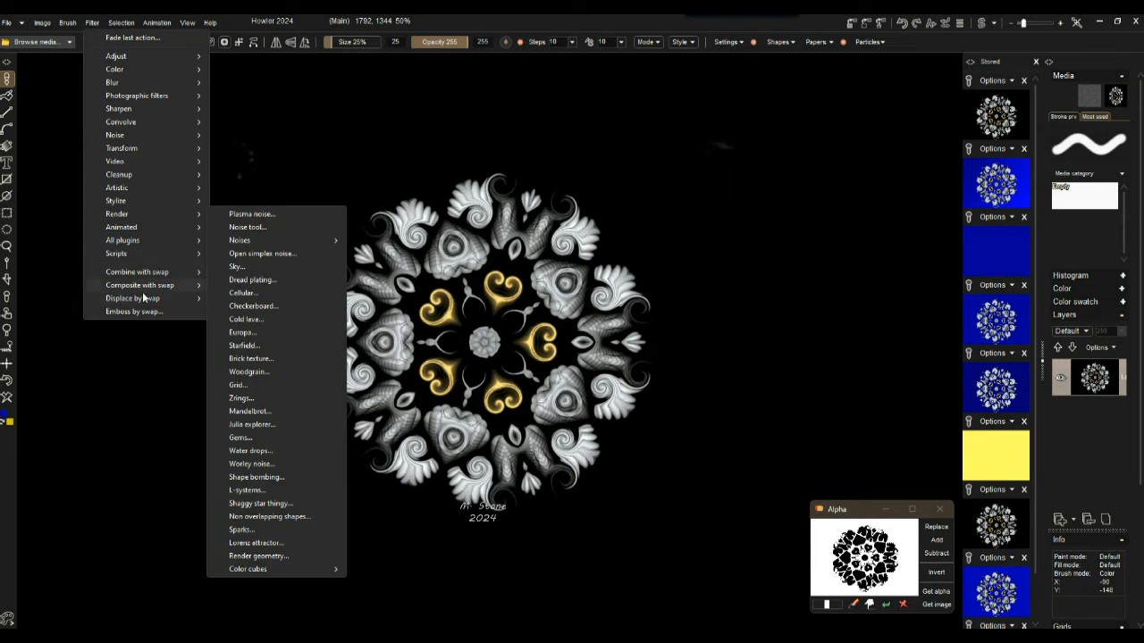
mouse_move(129, 290)
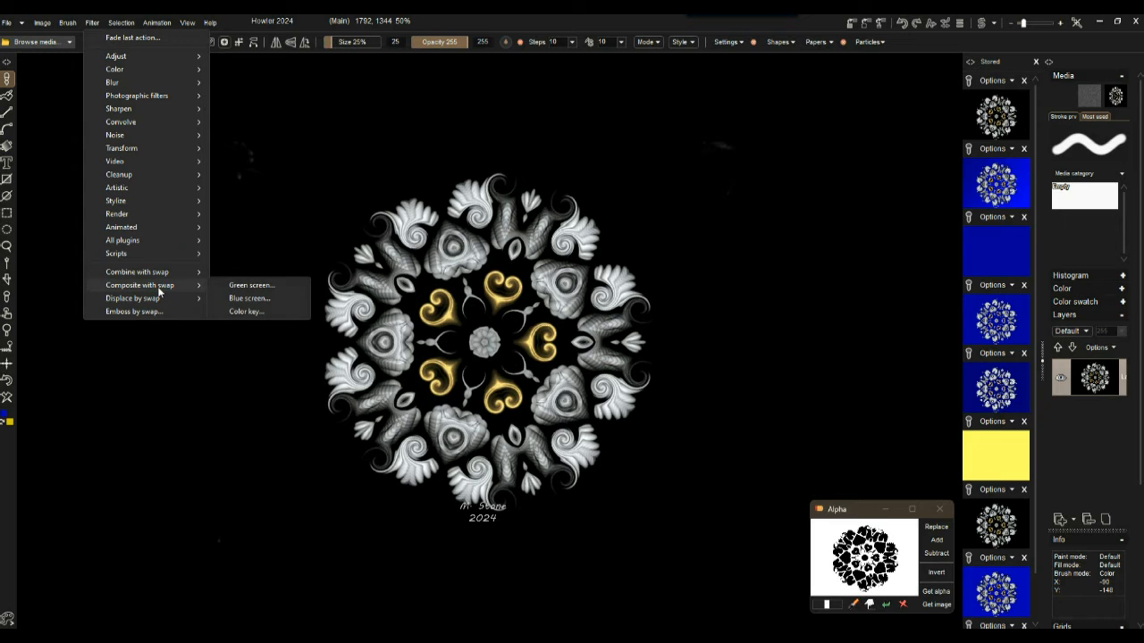
click(239, 311)
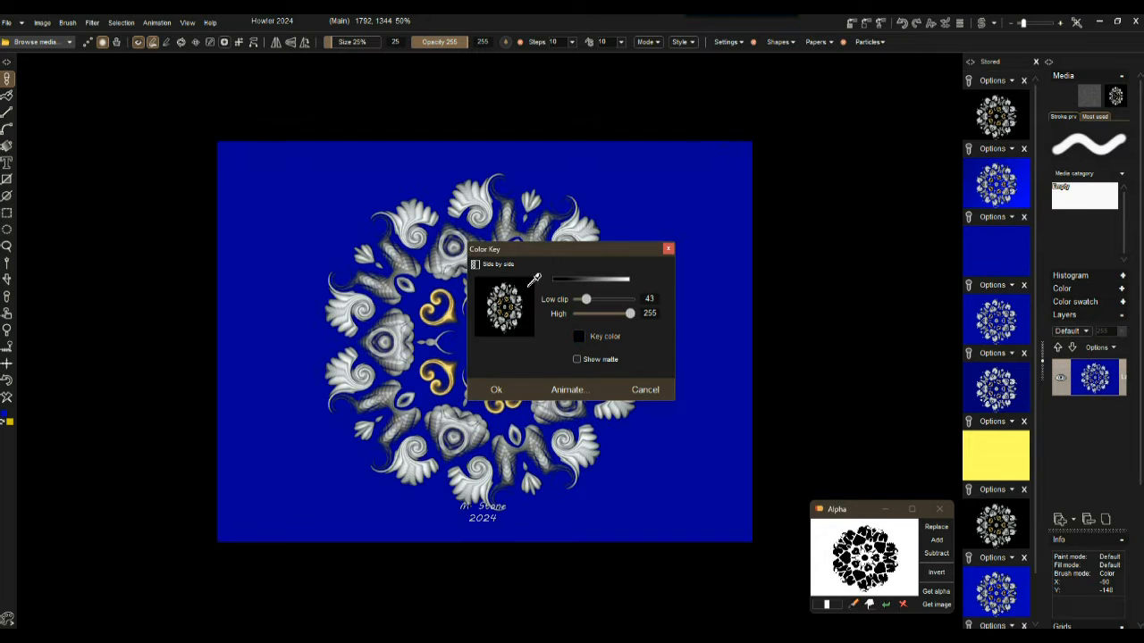
drag(577, 244, 156, 284)
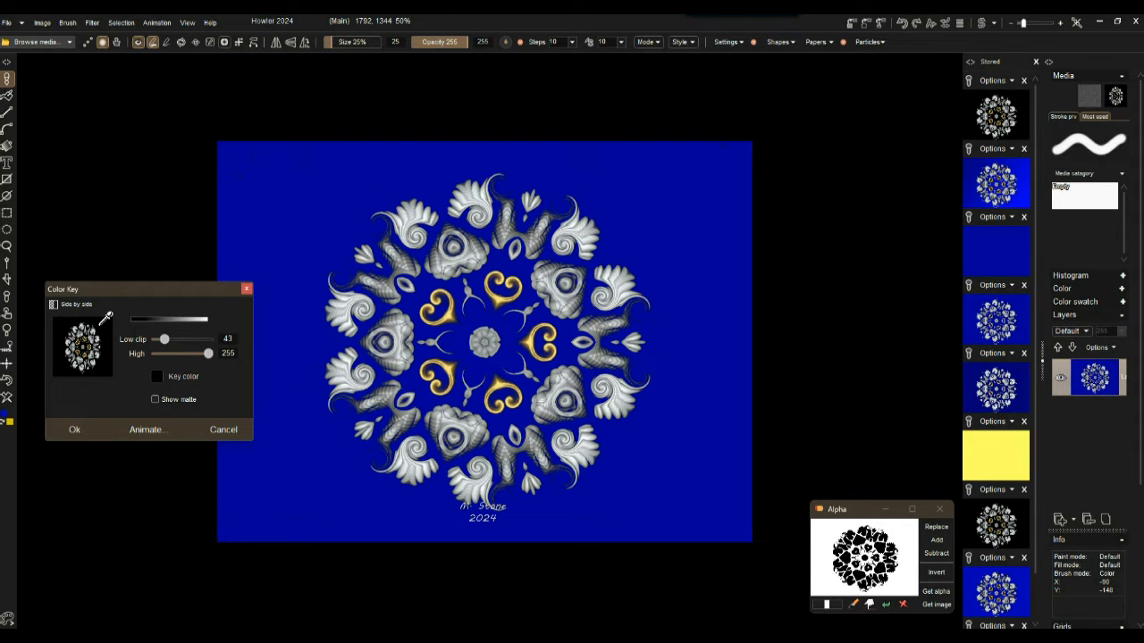
Step: Set the color key's low clip to 1 and high to 255, with black as the key color
click(95, 351)
drag(92, 359, 113, 318)
click(159, 379)
mouse_move(116, 313)
mouse_down()
mouse_move(127, 333)
mouse_move(145, 292)
mouse_up()
click(247, 305)
mouse_move(208, 355)
mouse_down()
mouse_move(150, 363)
mouse_move(229, 364)
mouse_up()
Step: Preview the color key's matte, hide it again and apply the composite
click(155, 399)
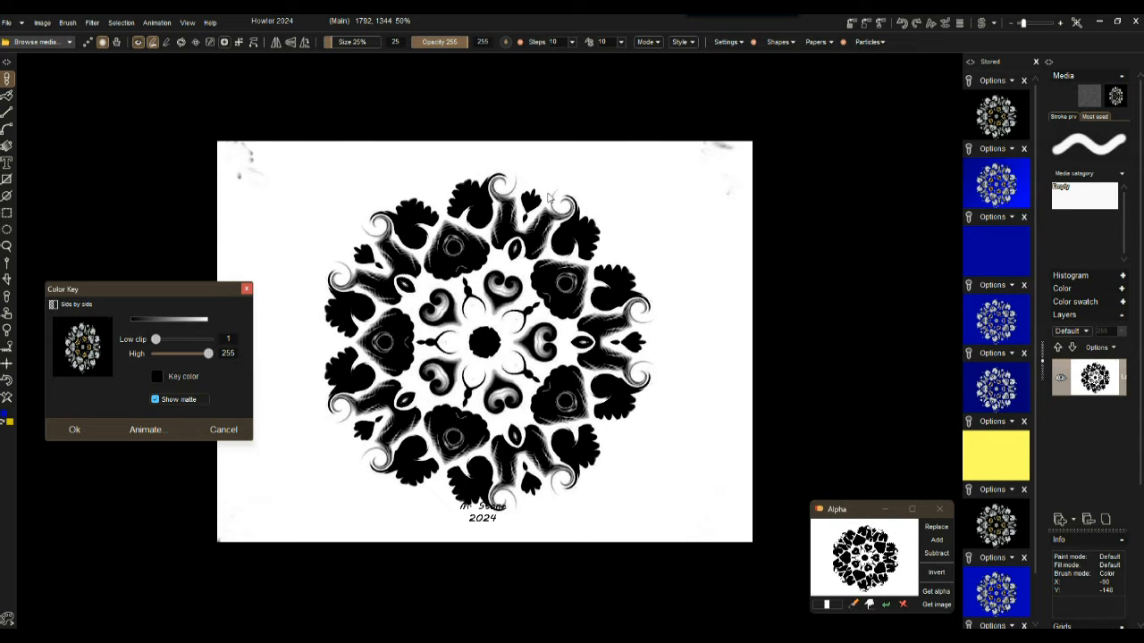
click(167, 400)
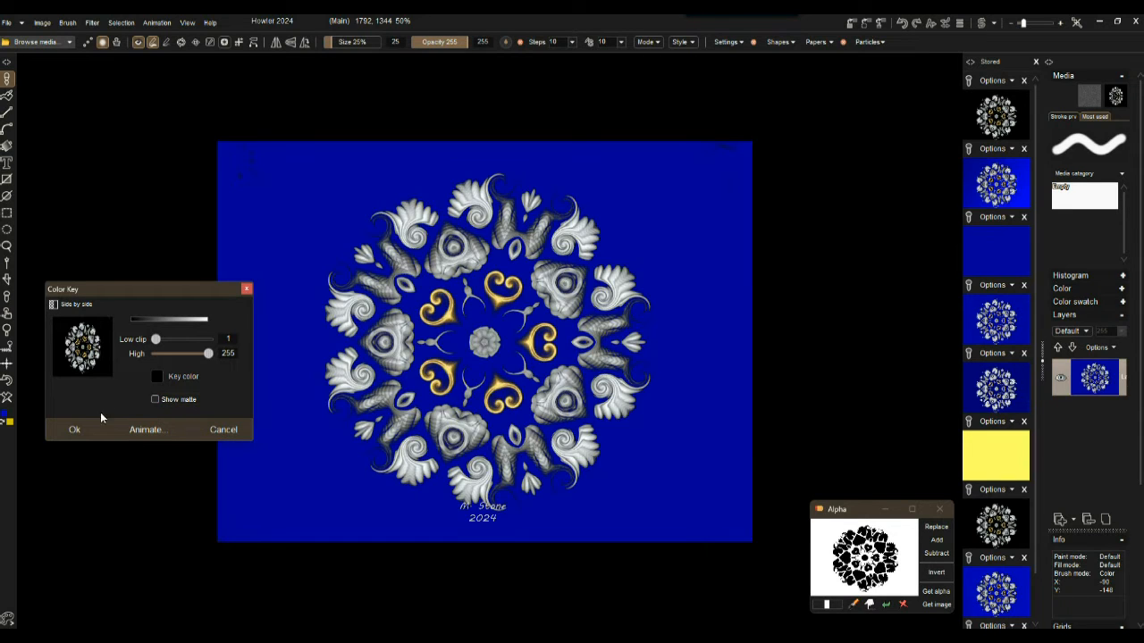
click(74, 429)
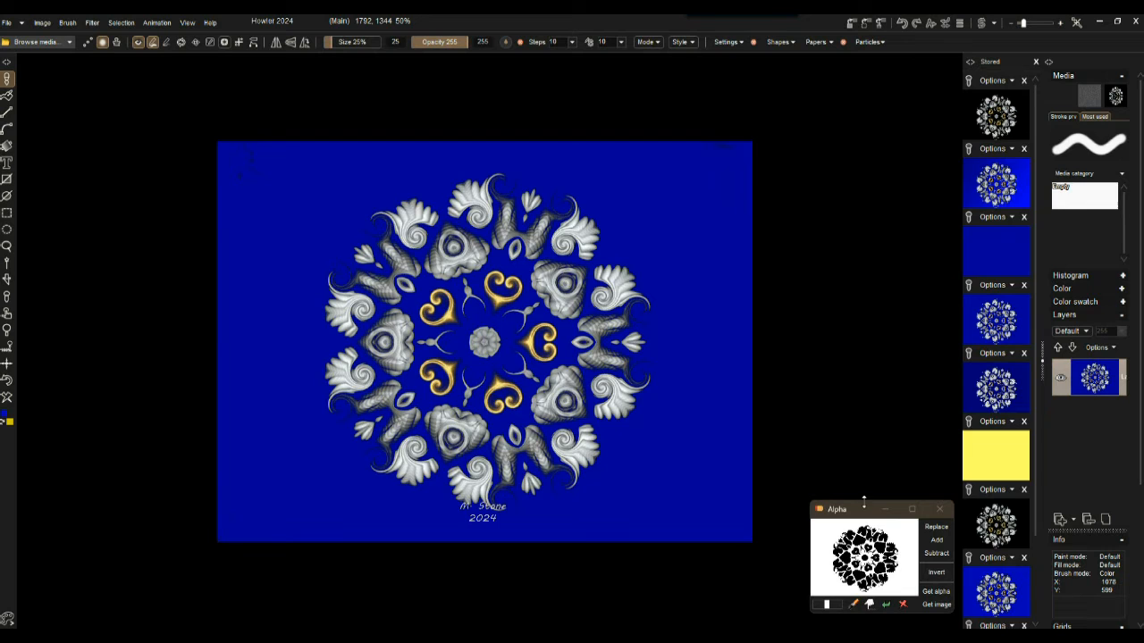
Step: Load the stored black-background mandala as the main image's base layer
click(997, 114)
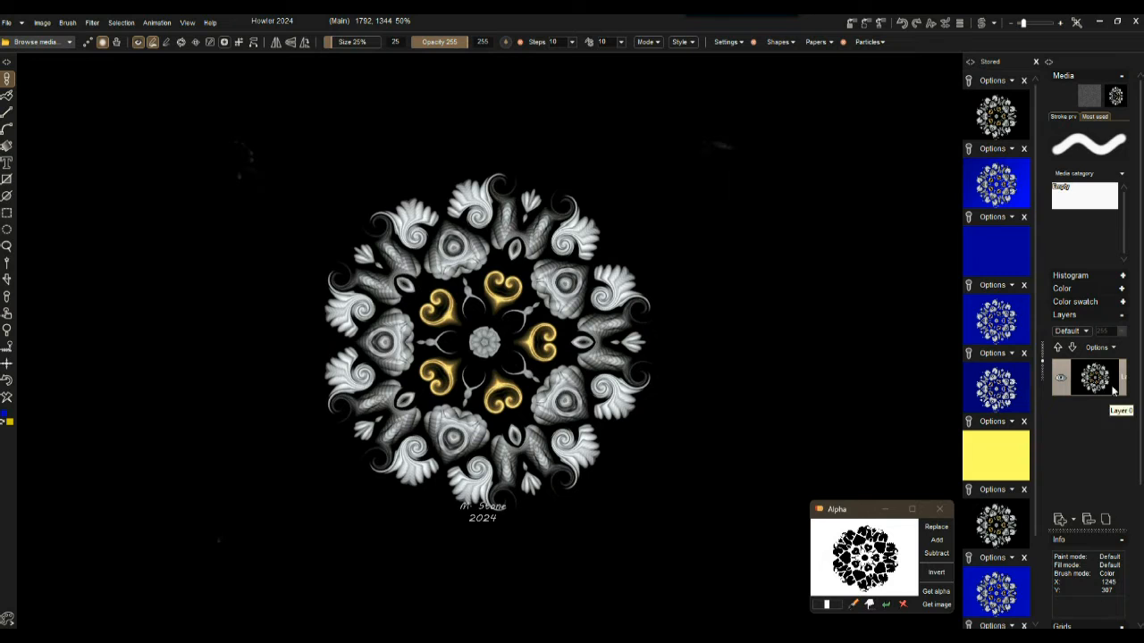
click(1042, 358)
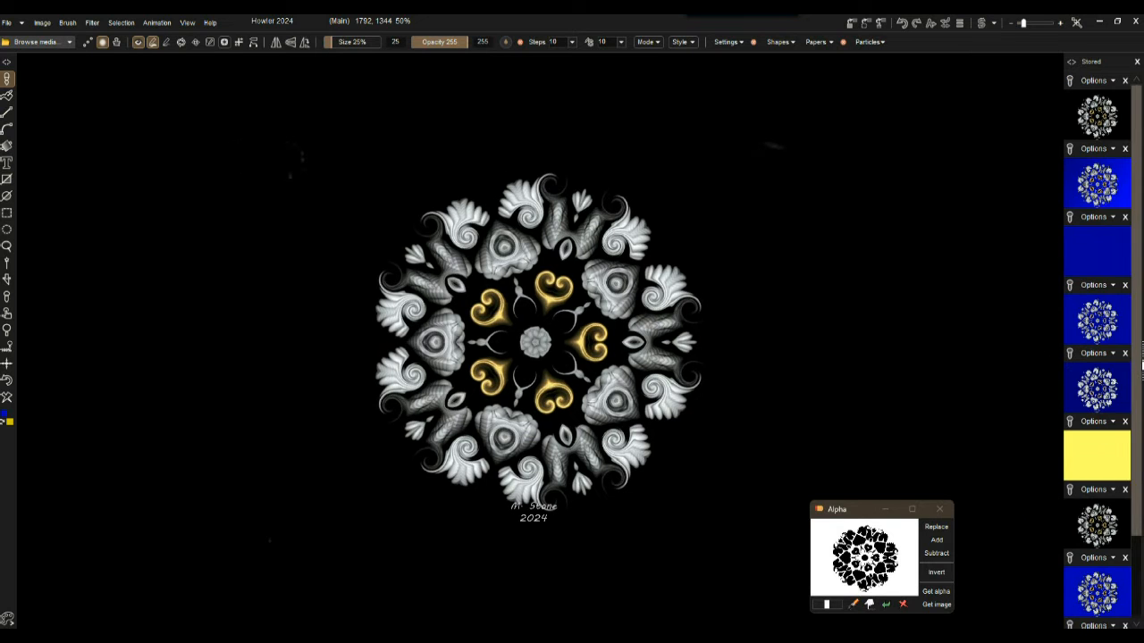
click(1140, 364)
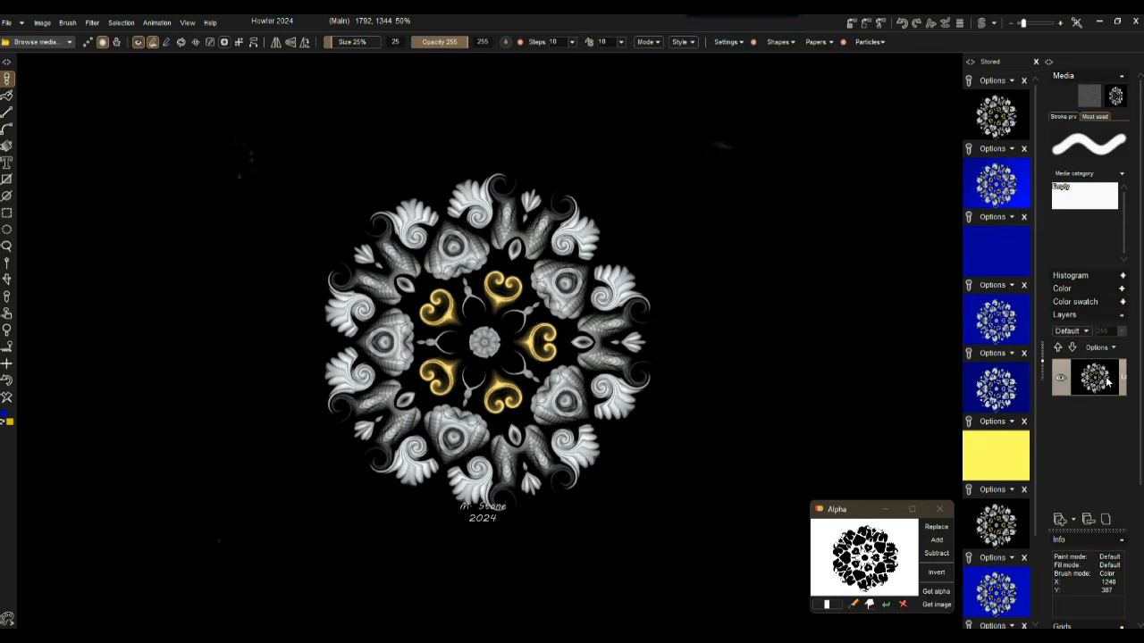
Step: Add a layer above the mandala, fill it with the stored solid blue image and set its blend mode to Greater than
click(1061, 521)
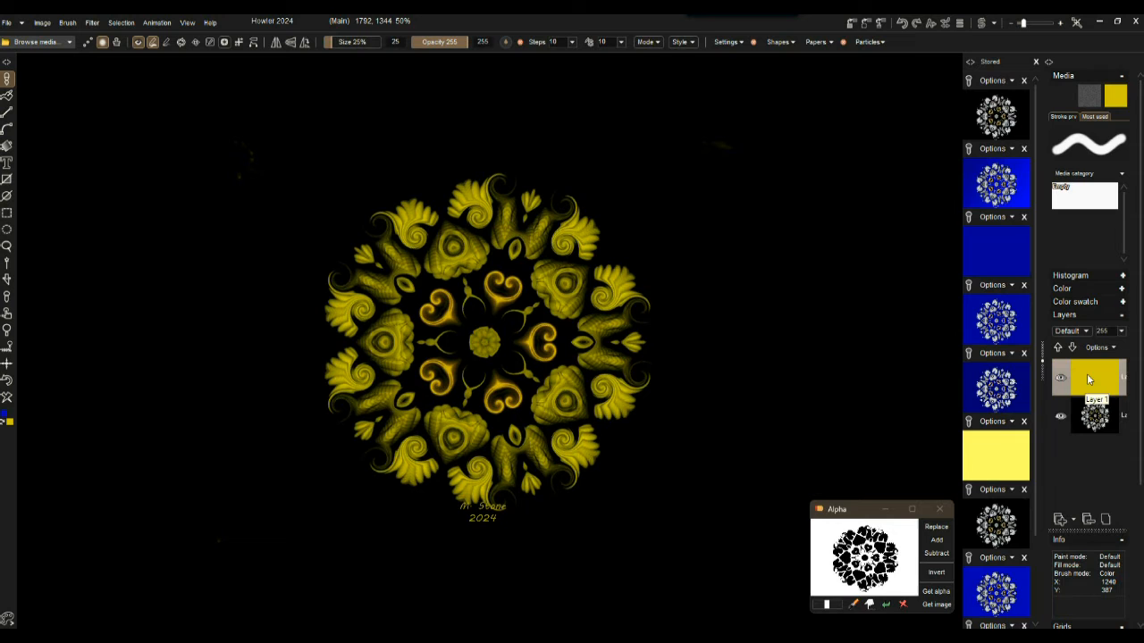
click(992, 239)
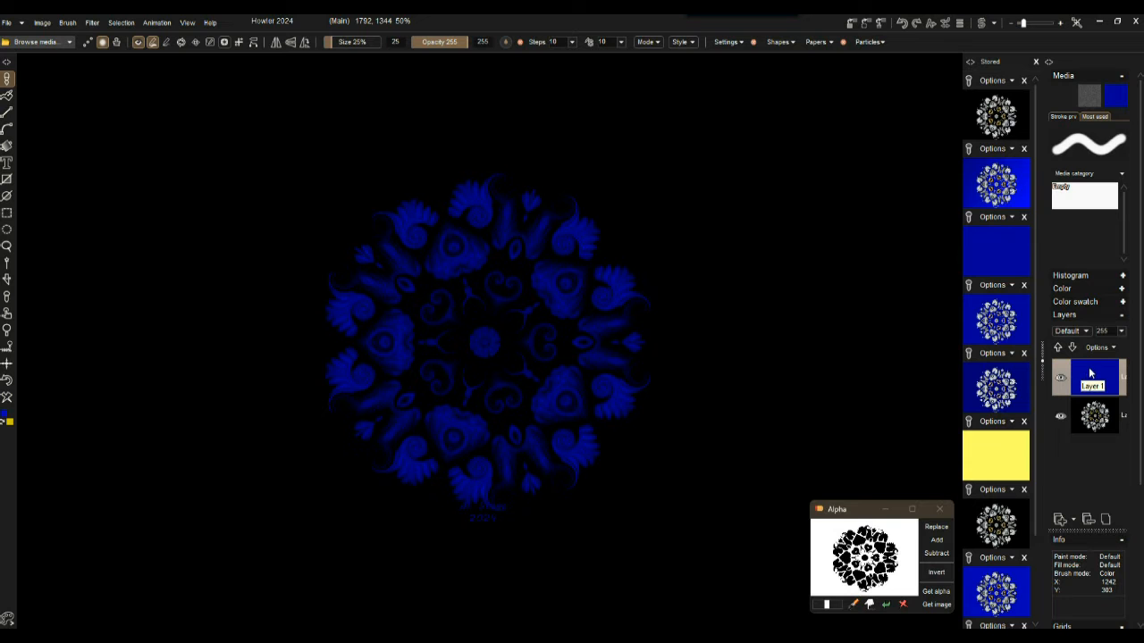
click(1085, 331)
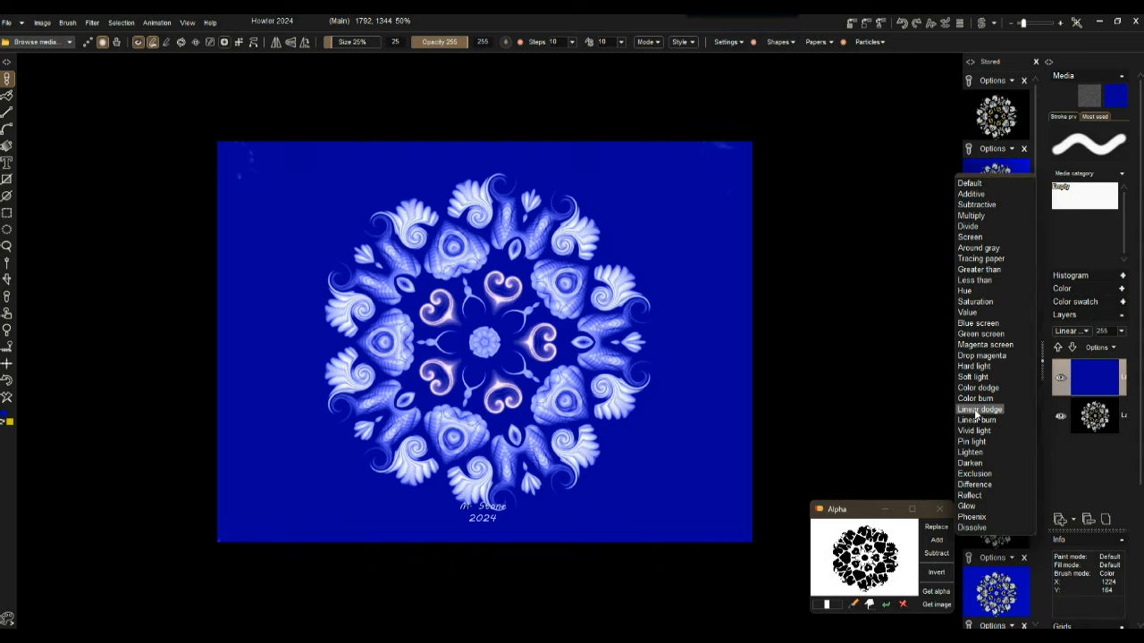
click(978, 270)
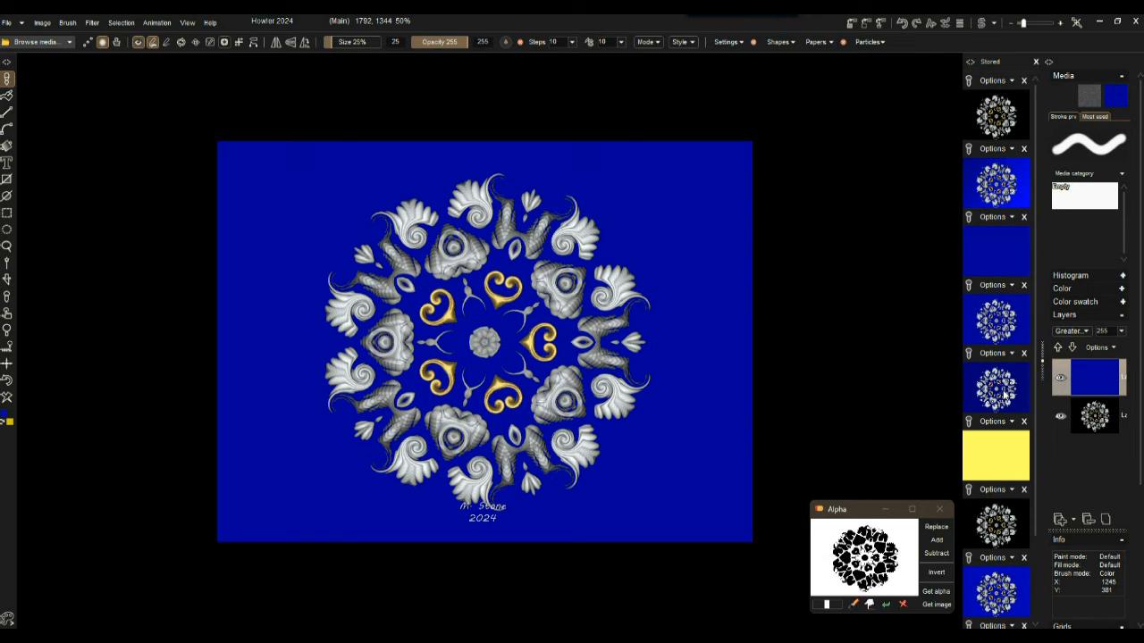
Step: Examine the edges and dark details of the mandala's ornaments against the blue background at close range
scroll(608, 322, up, 6)
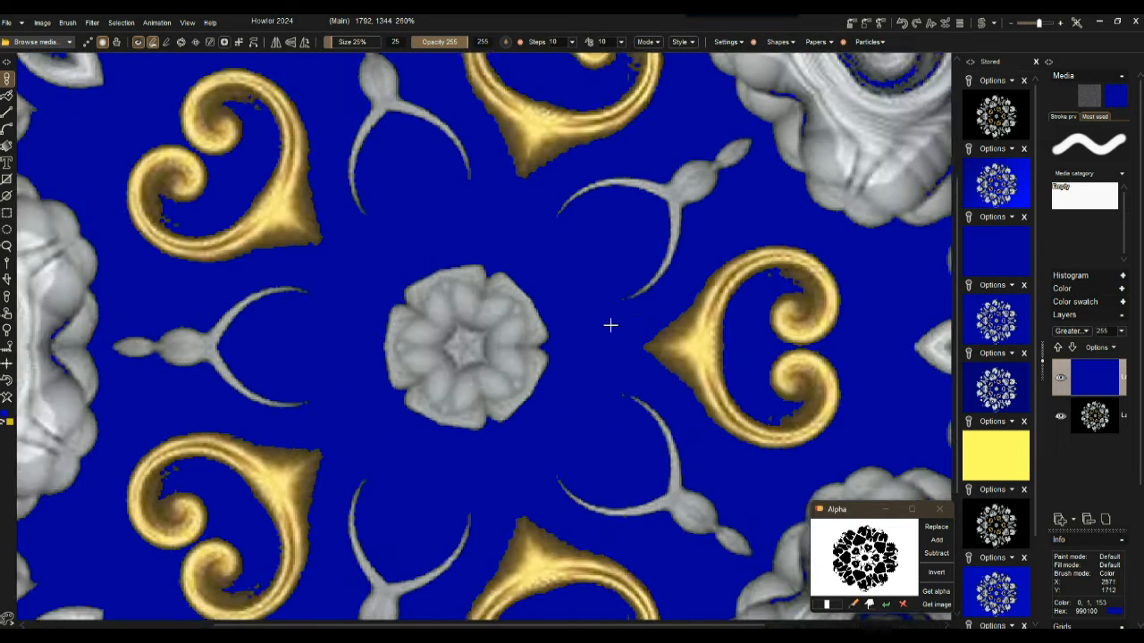
scroll(774, 147, down, 2)
drag(317, 319, 788, 360)
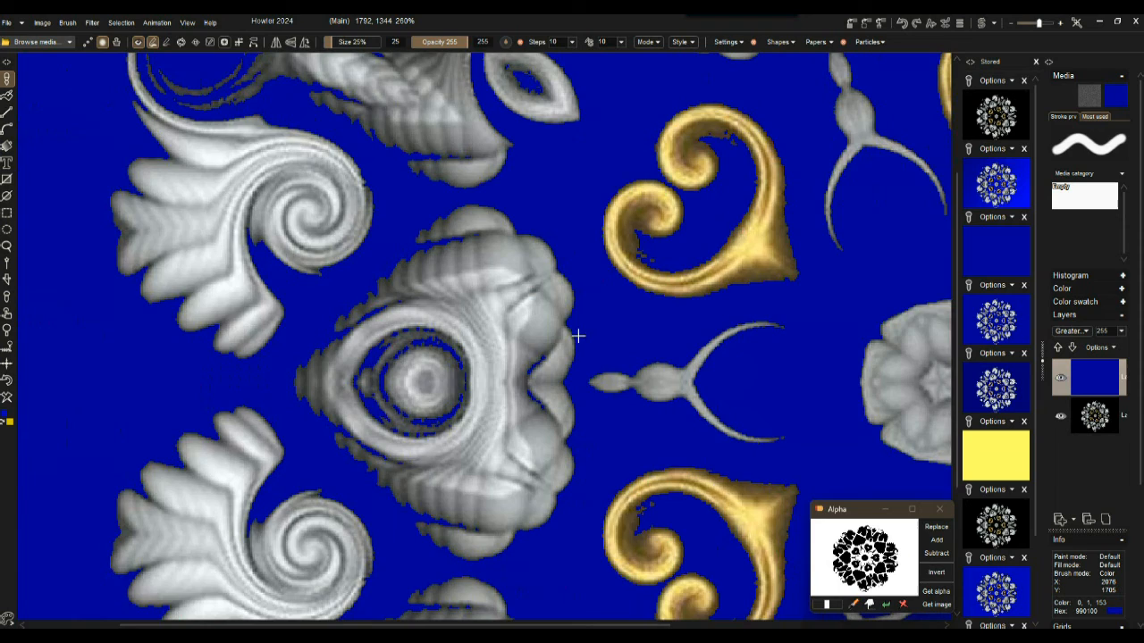
scroll(381, 364, up, 4)
scroll(384, 367, down, 4)
drag(633, 252, 323, 350)
drag(545, 237, 208, 257)
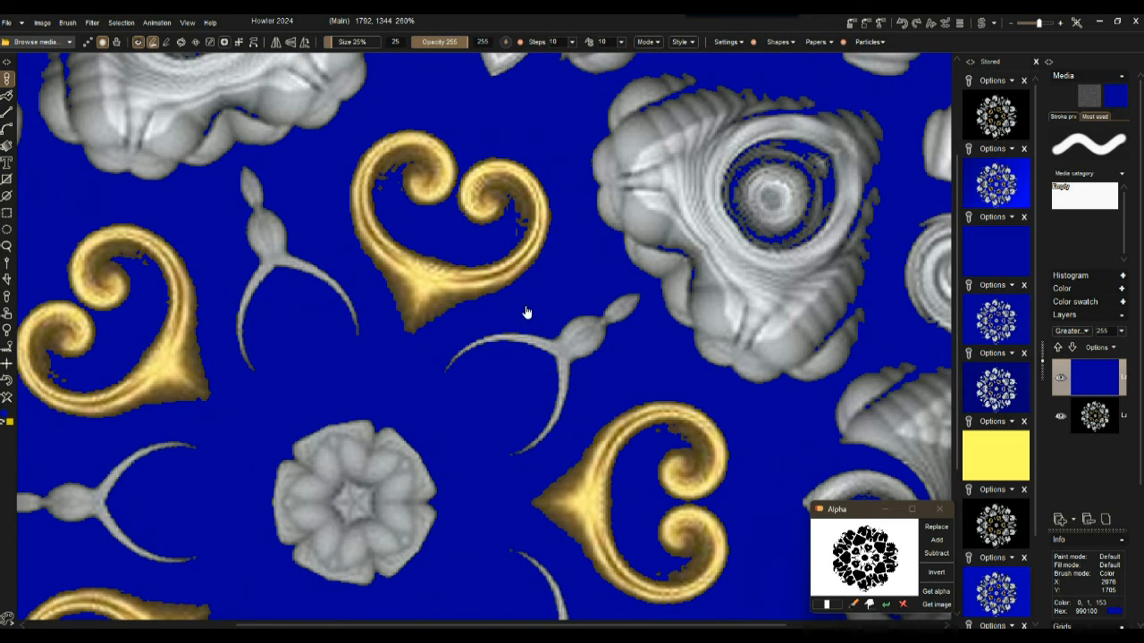
scroll(527, 318, down, 5)
scroll(527, 320, up, 3)
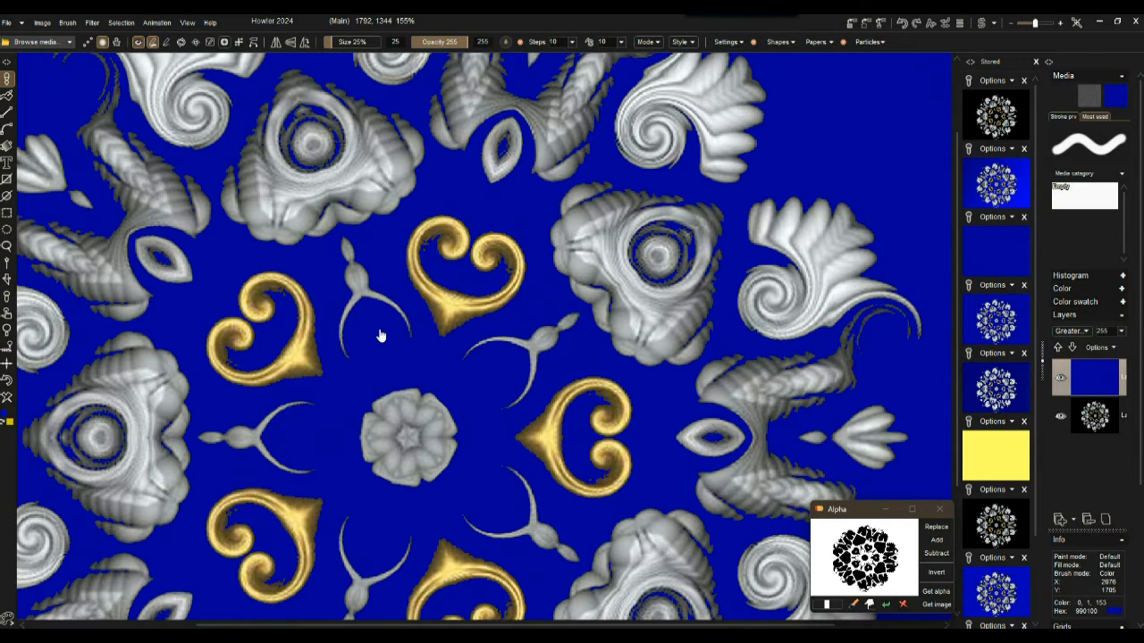
scroll(379, 344, down, 1)
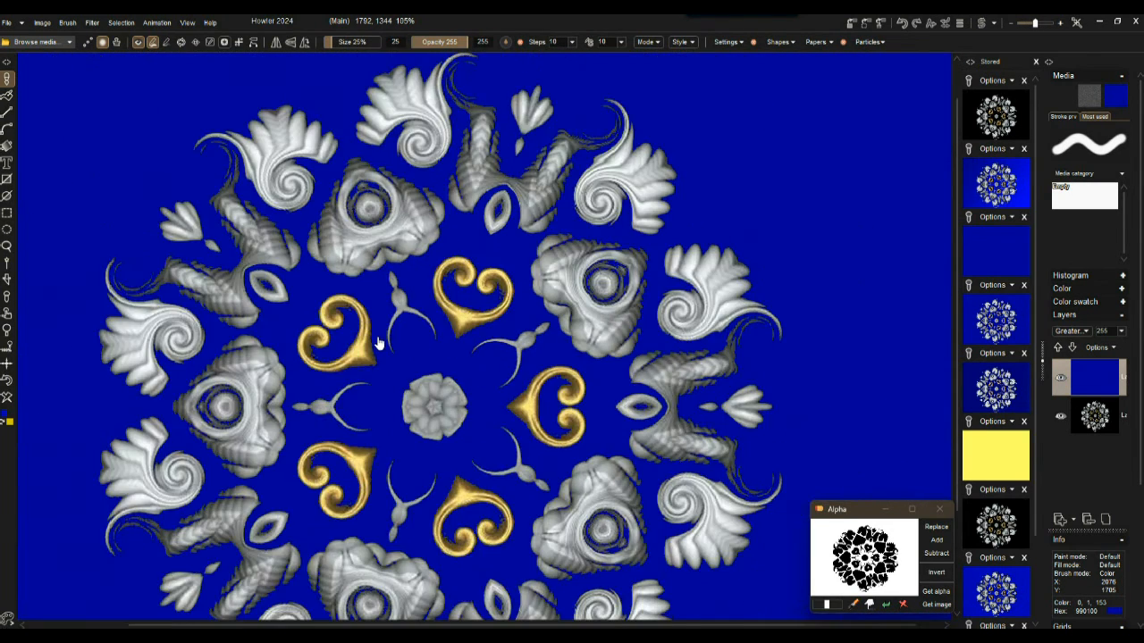
scroll(379, 340, up, 3)
drag(486, 372, 298, 305)
scroll(429, 321, down, 3)
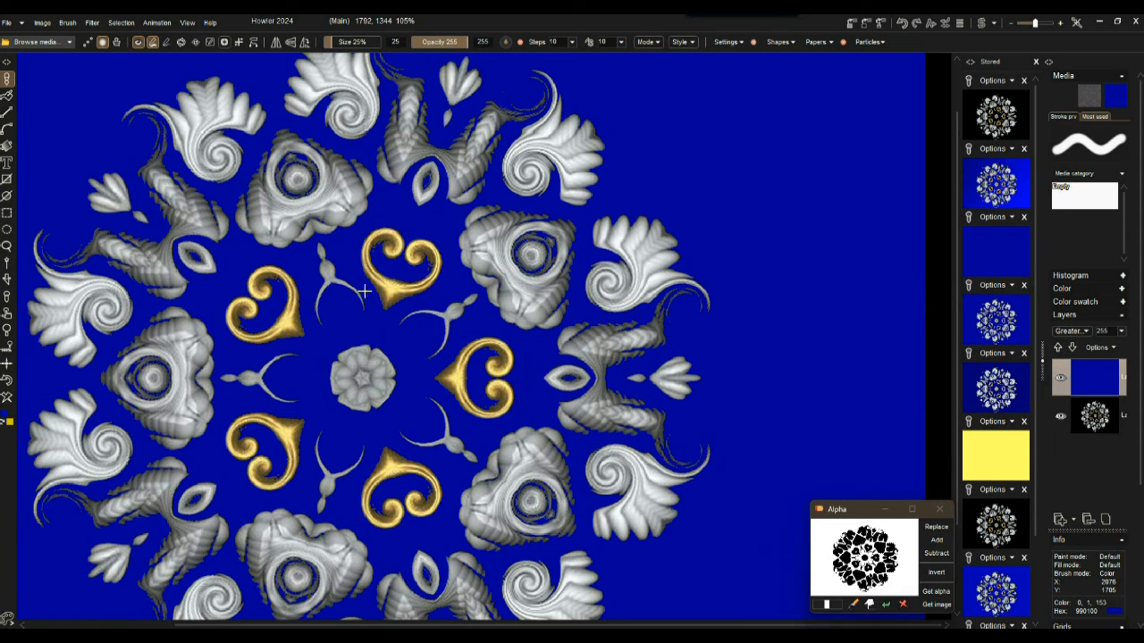
scroll(369, 290, up, 4)
scroll(635, 366, down, 2)
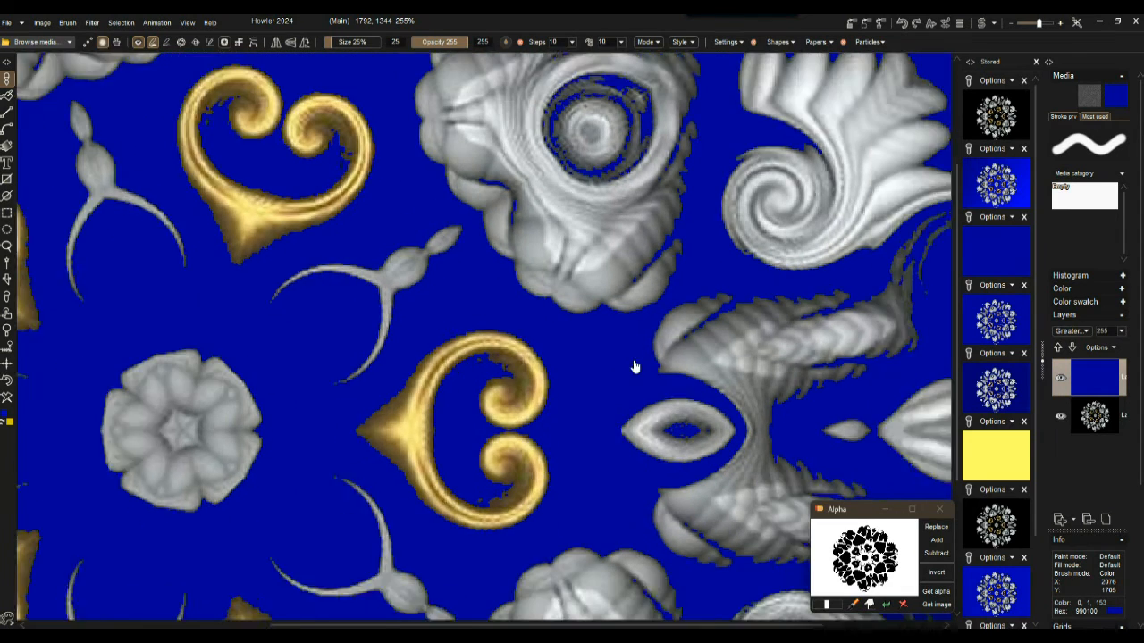
scroll(497, 393, up, 8)
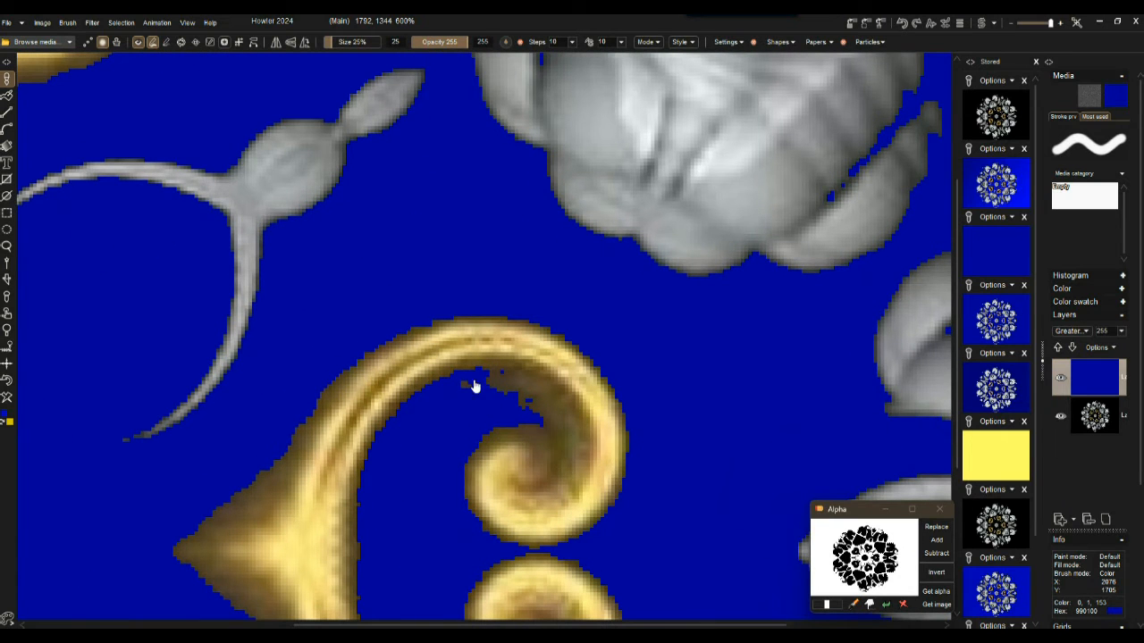
scroll(523, 383, down, 8)
scroll(514, 366, down, 3)
scroll(427, 353, up, 2)
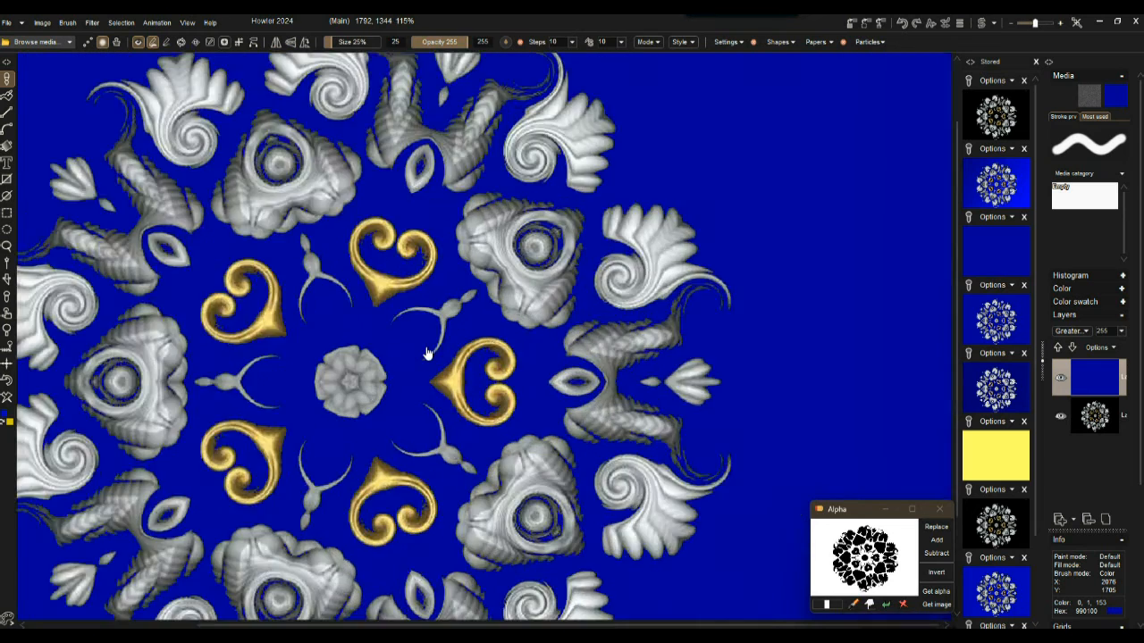
scroll(427, 353, down, 4)
mouse_move(431, 328)
mouse_down()
mouse_move(439, 312)
mouse_move(430, 332)
mouse_up()
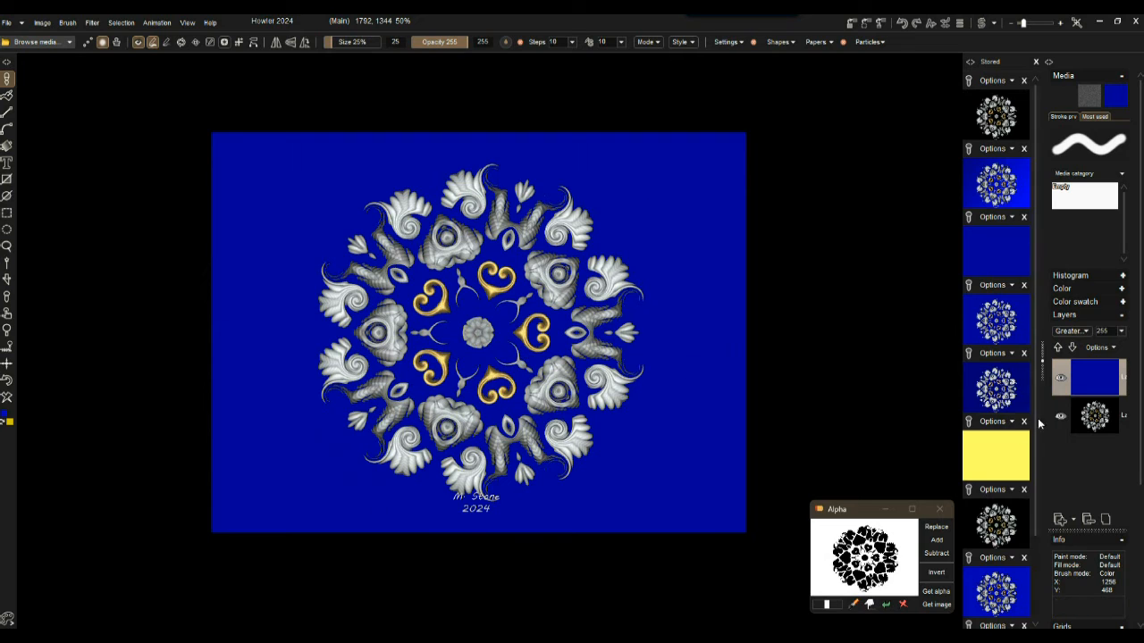
Step: Set the solid blue layer's opacity to 169
click(1099, 411)
click(1098, 380)
scroll(646, 314, up, 3)
click(1122, 330)
drag(1122, 348, 1099, 352)
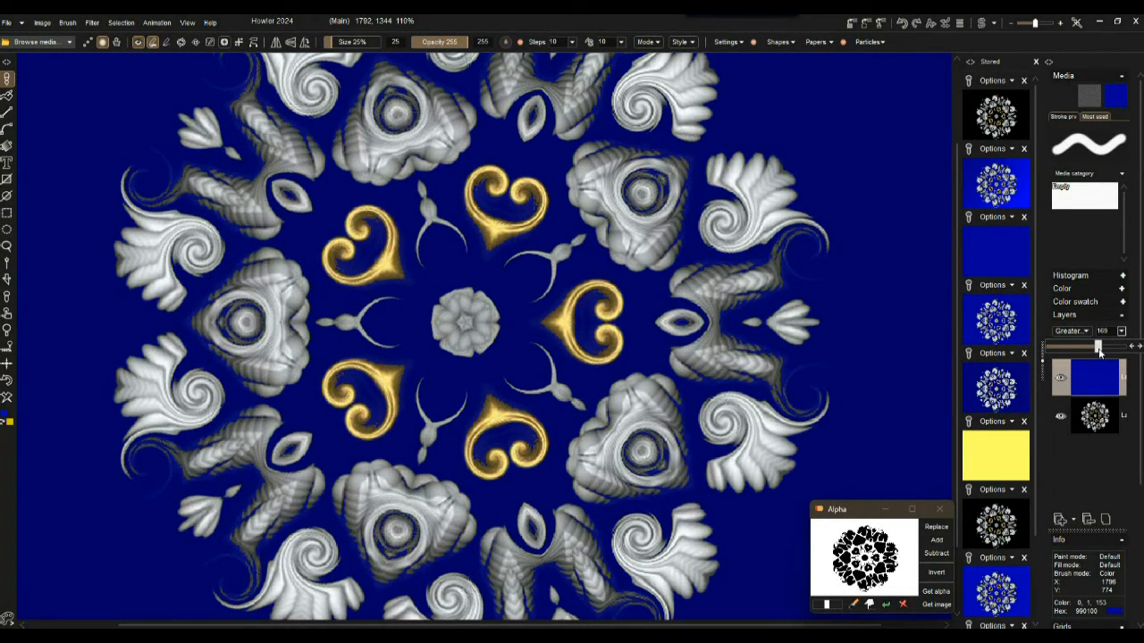
Step: Merge the blue layer and the mandala layer permanently into one
click(1097, 420)
click(1093, 381)
click(1096, 411)
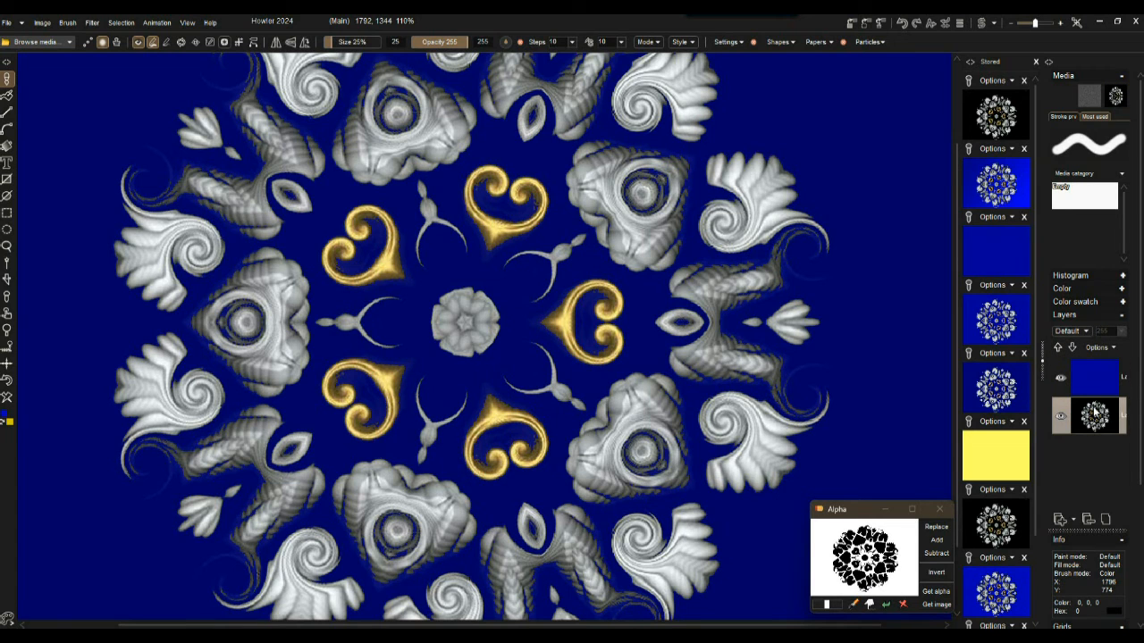
click(1083, 383)
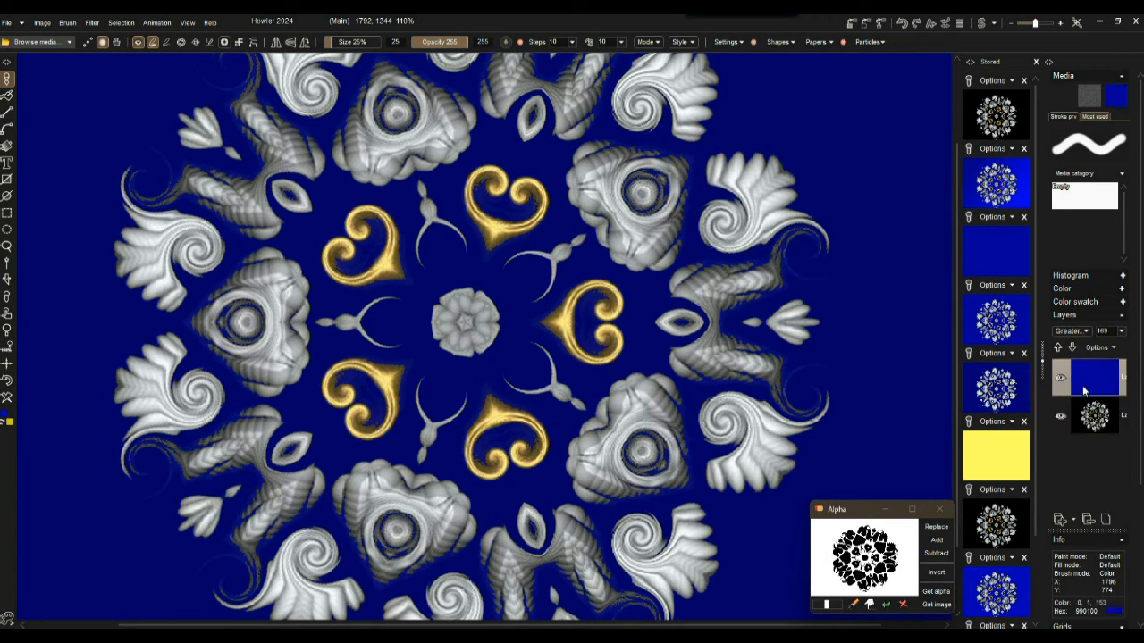
click(1106, 521)
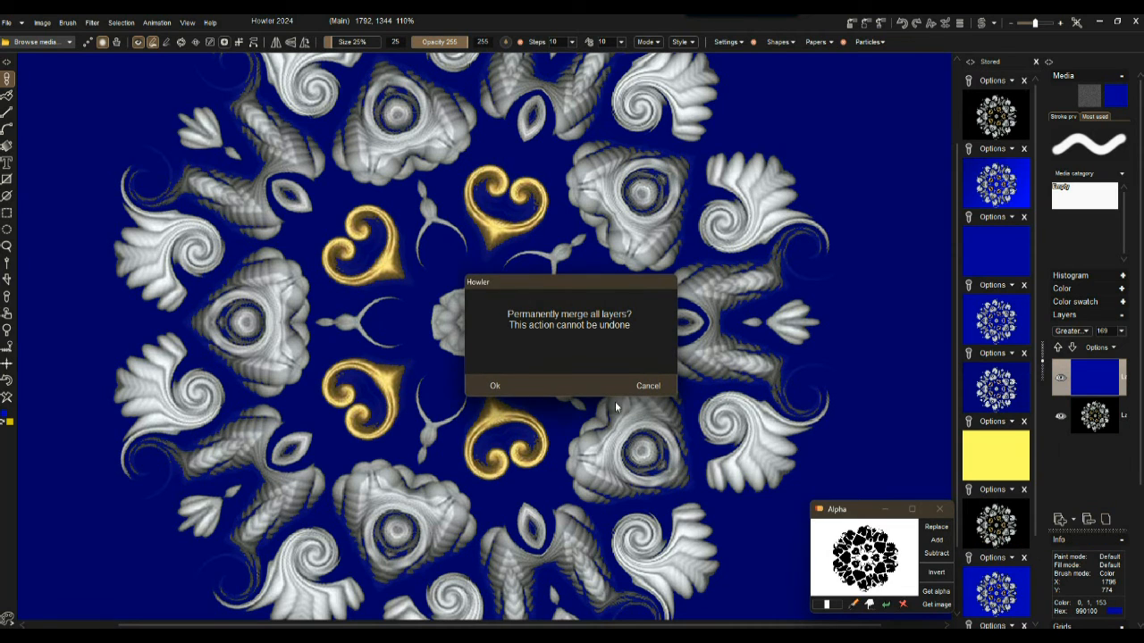
click(492, 380)
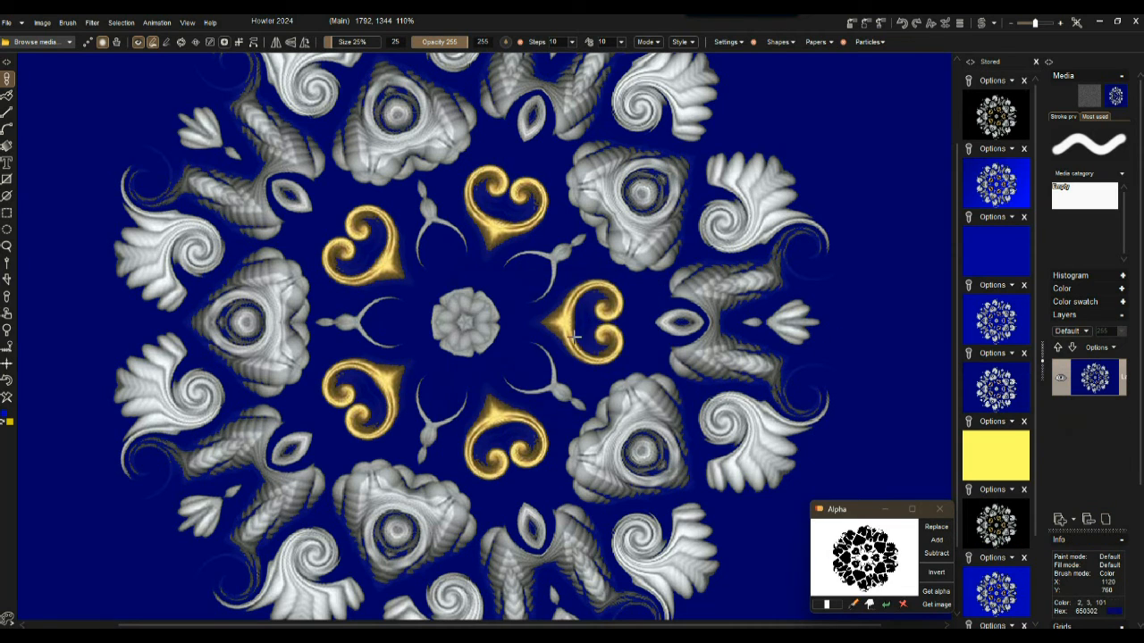
Step: Examine the merged mandala's edges and its blue background at several magnifications
scroll(665, 330, down, 5)
scroll(665, 329, up, 6)
scroll(665, 329, down, 3)
scroll(666, 330, up, 2)
scroll(665, 329, up, 1)
scroll(661, 340, down, 4)
scroll(661, 339, up, 3)
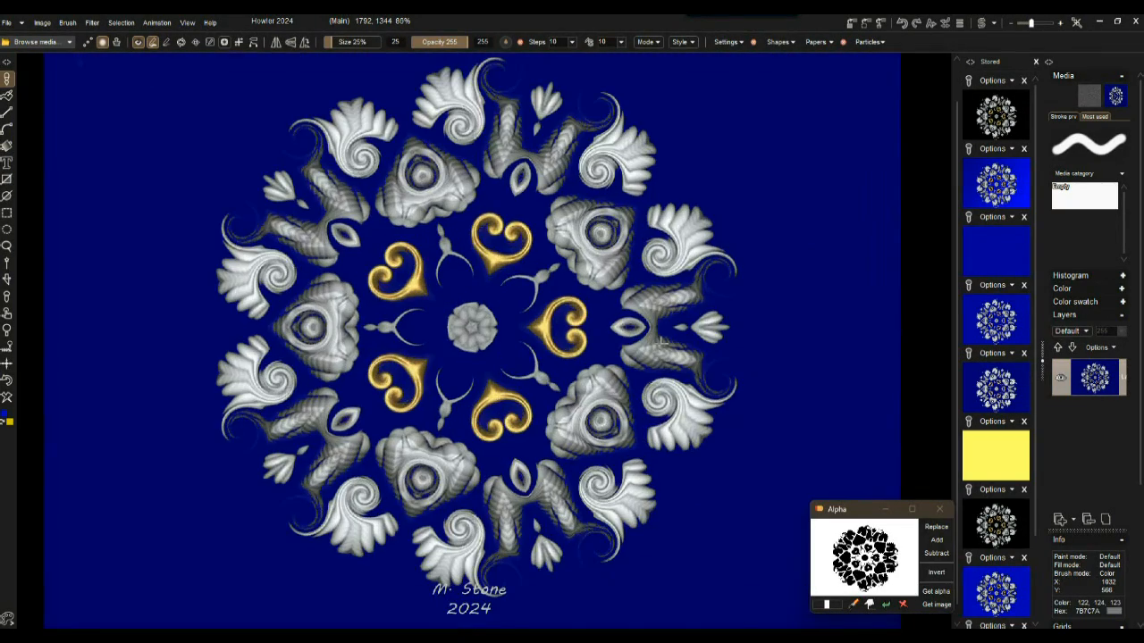